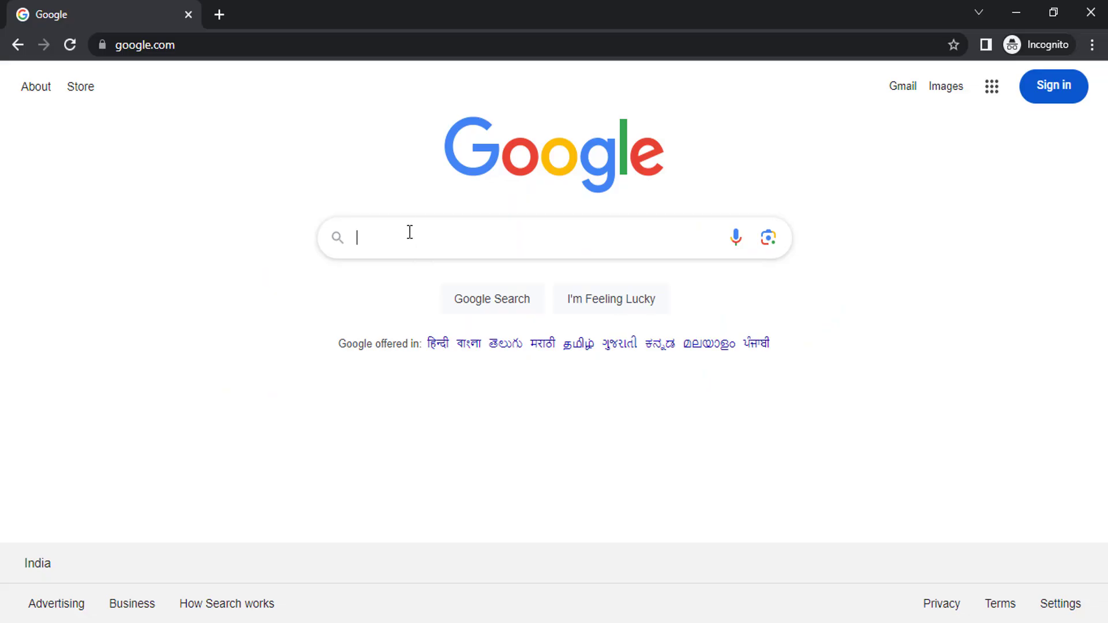
Search Google for 'meta sam 2' by picking its suggestion
click(410, 232)
text(met)
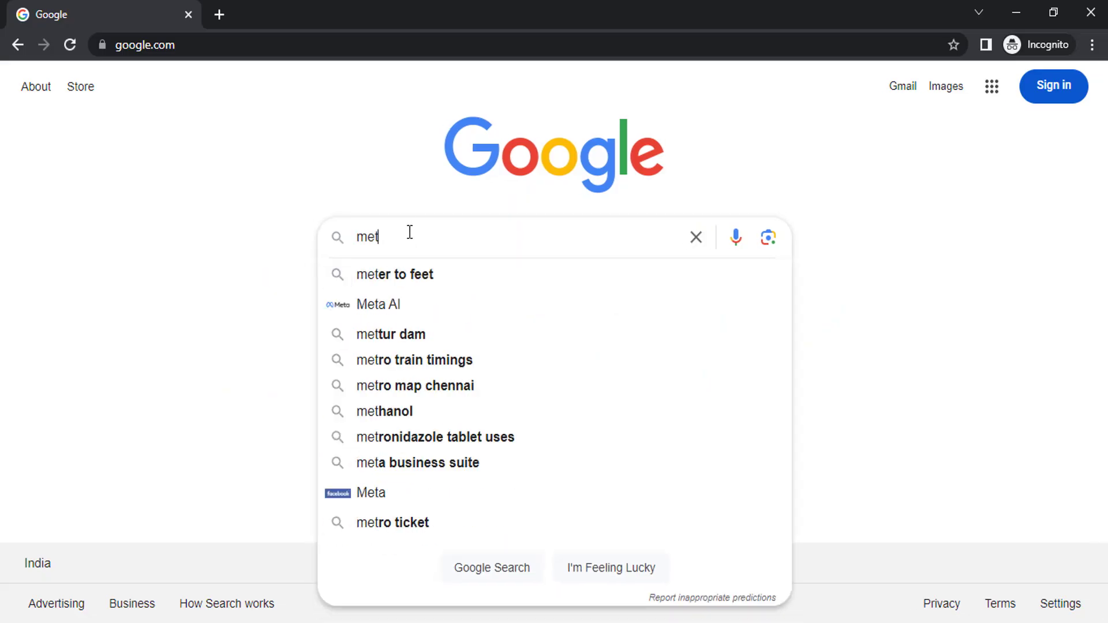
text(a sam 2)
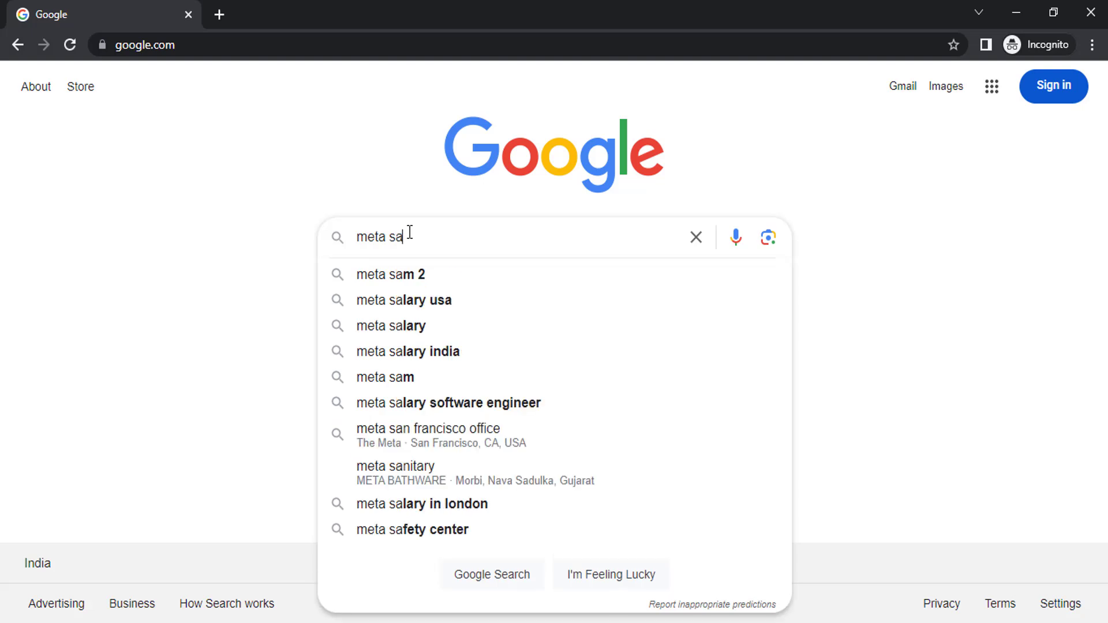
click(438, 274)
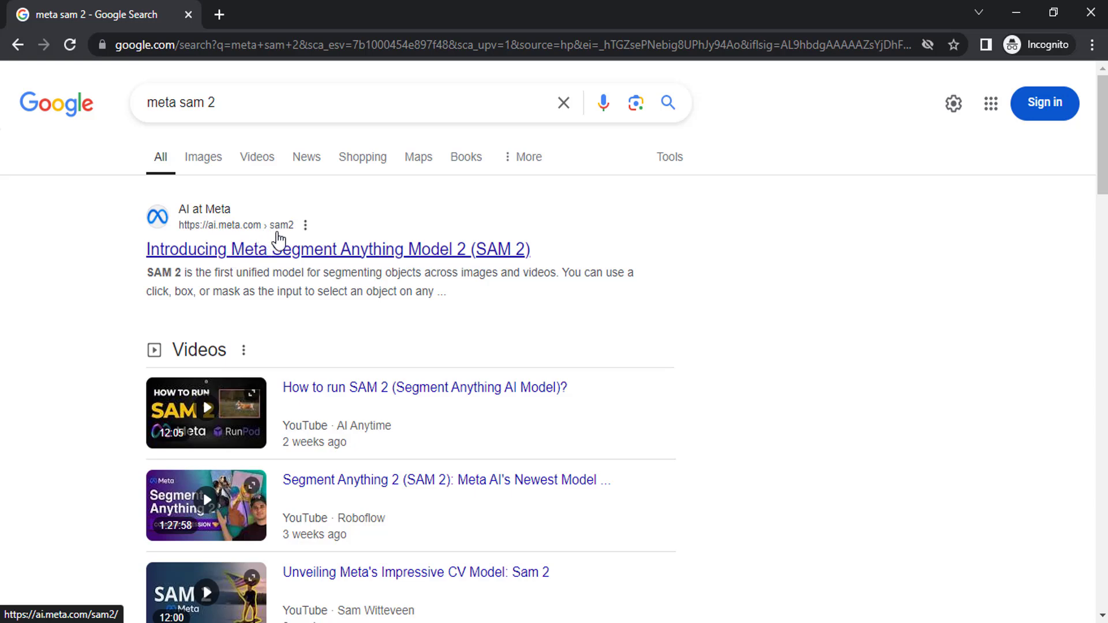
Open Meta's 'Introducing Meta Segment Anything Model 2' page and launch 'Try the demo'
click(273, 252)
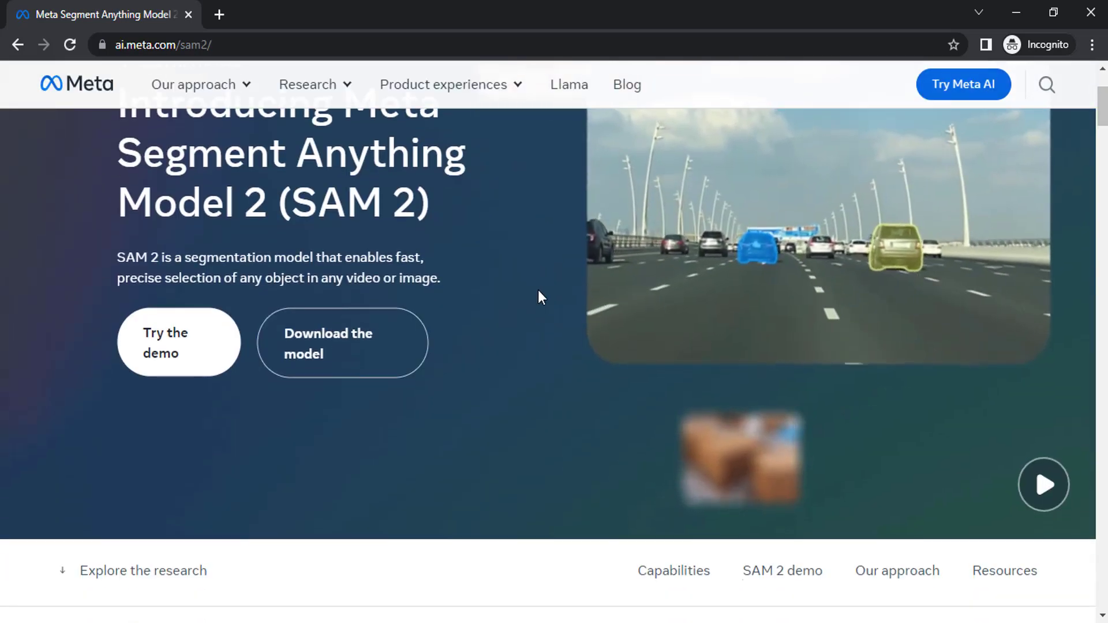
scroll(279, 316, up, 3)
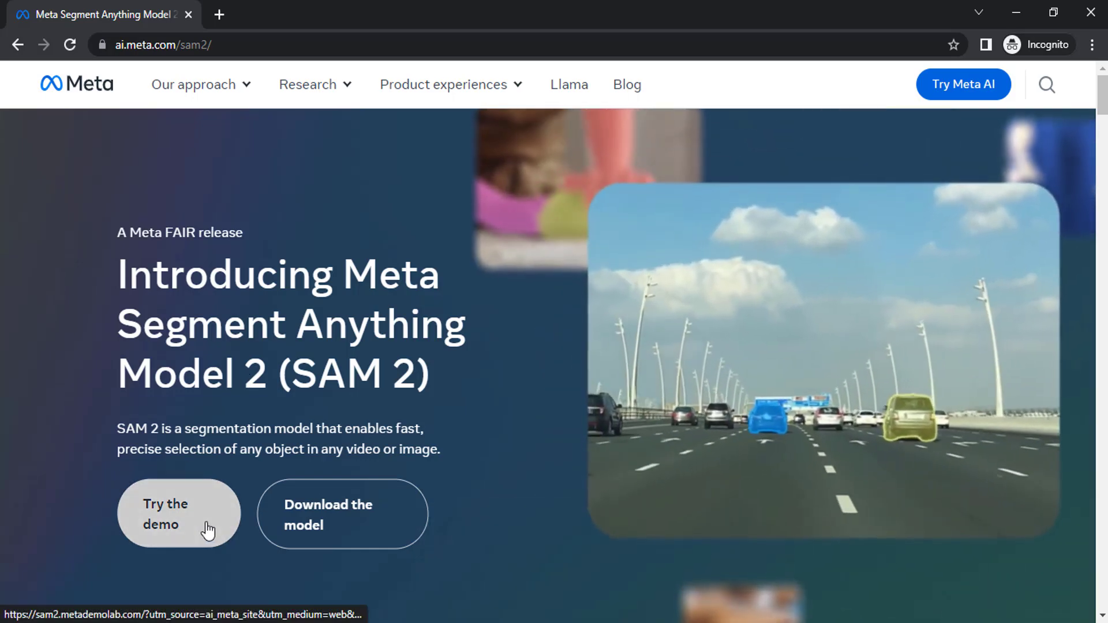
click(207, 528)
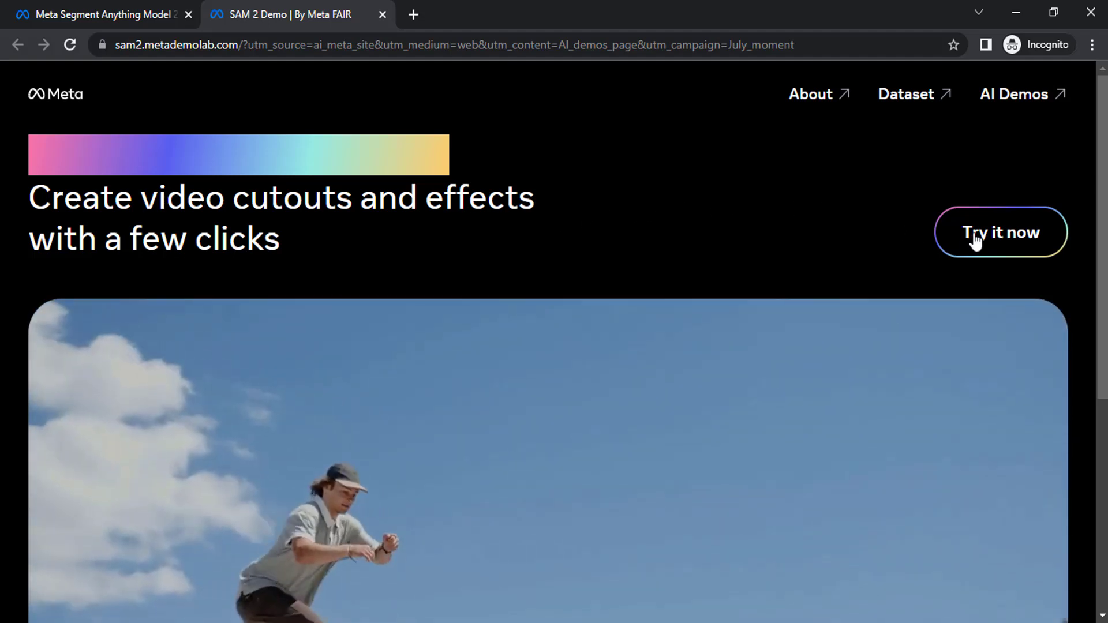
Choose 'Try it now' to load the football-juggling sample video workspace
click(973, 237)
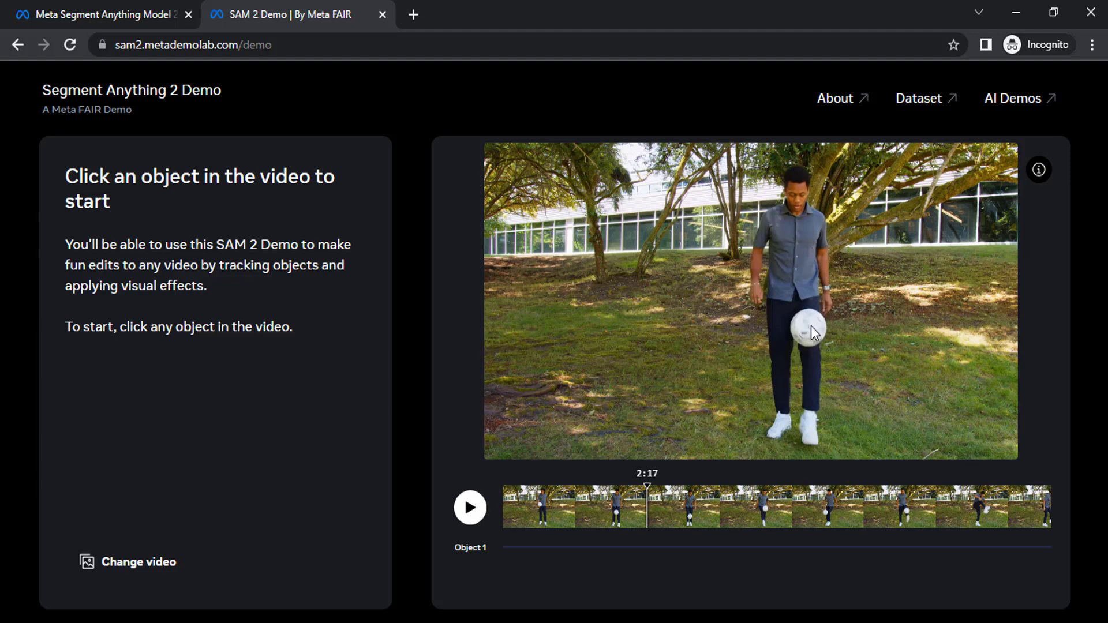
Make Object 1 only the football by removing the shirt point, then track it
click(811, 326)
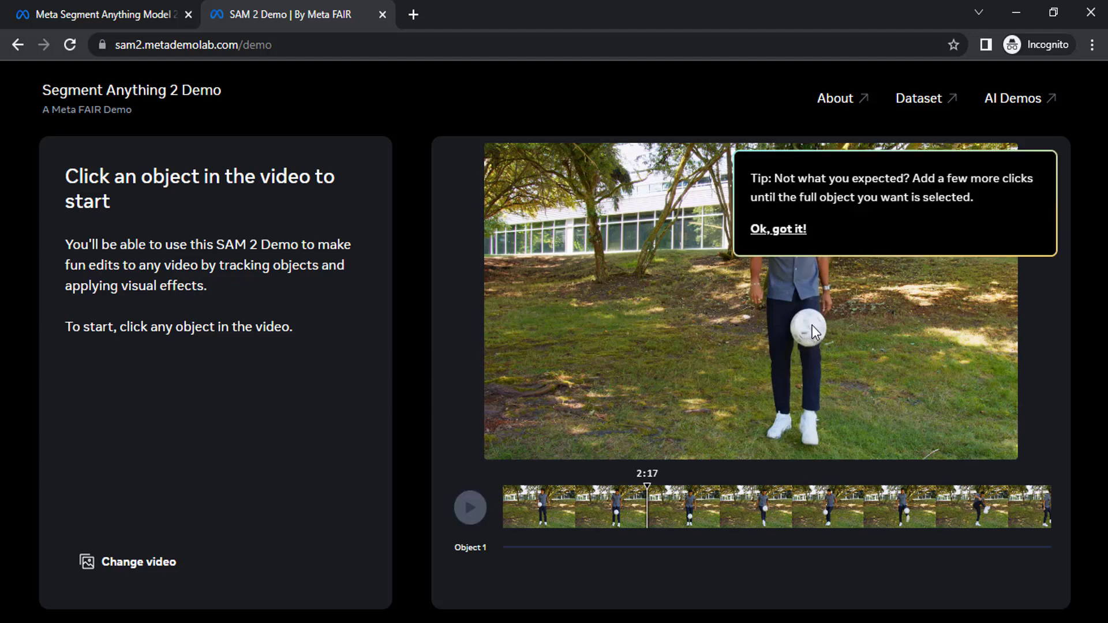
click(792, 232)
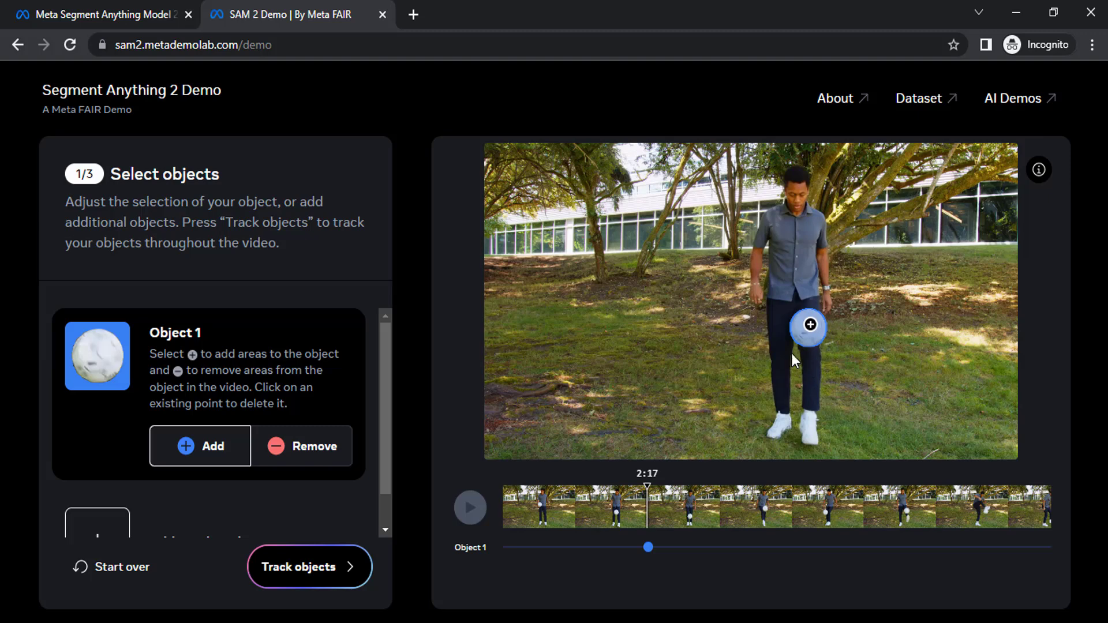
click(796, 234)
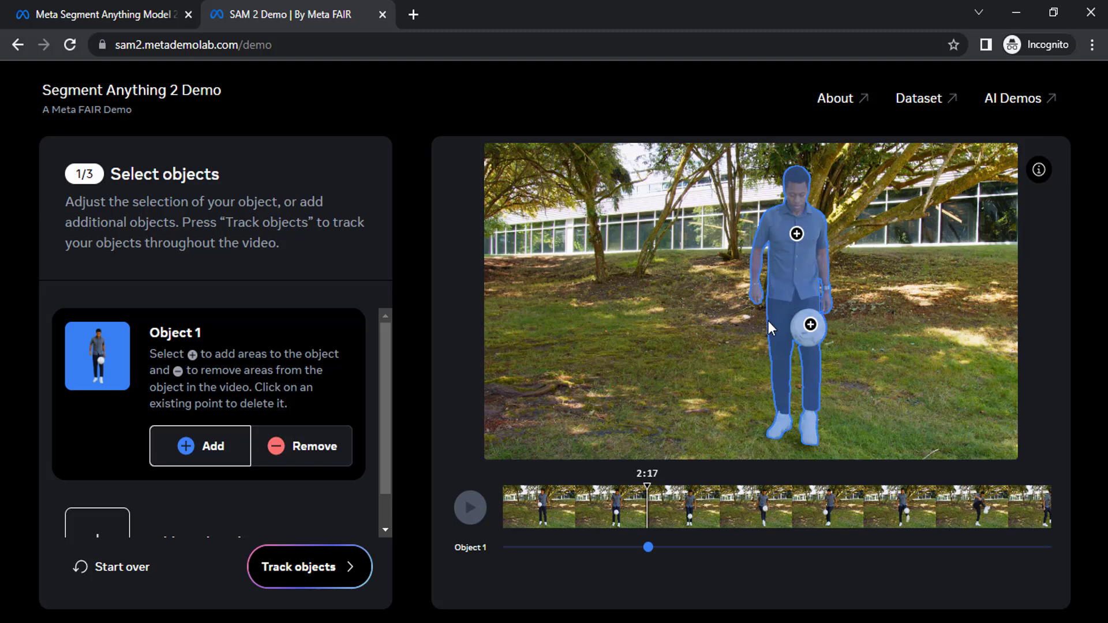
click(312, 450)
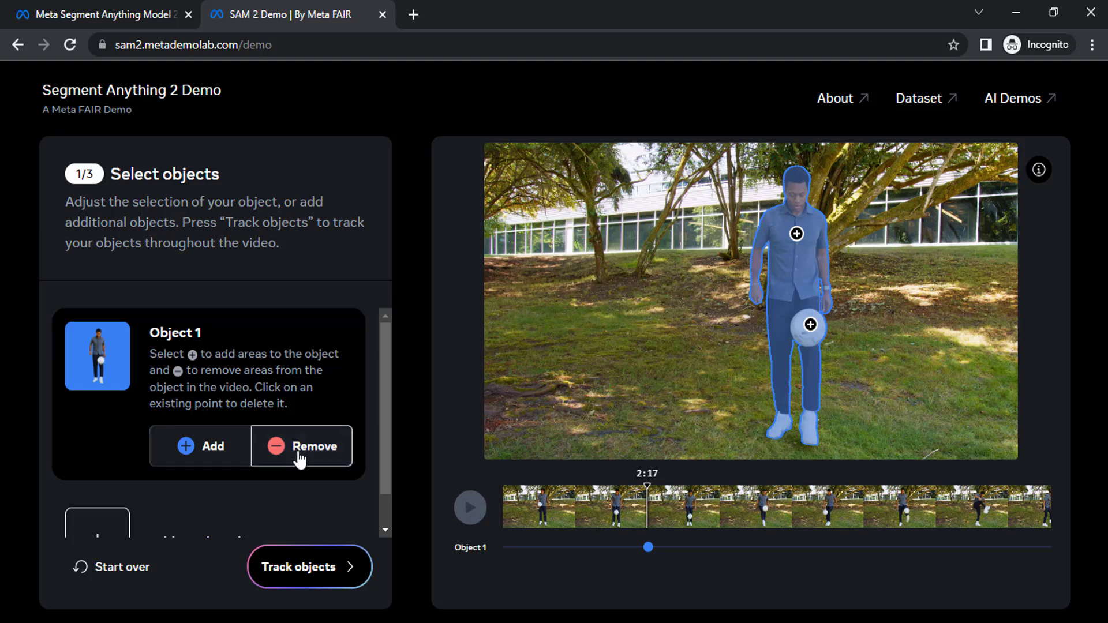
click(796, 238)
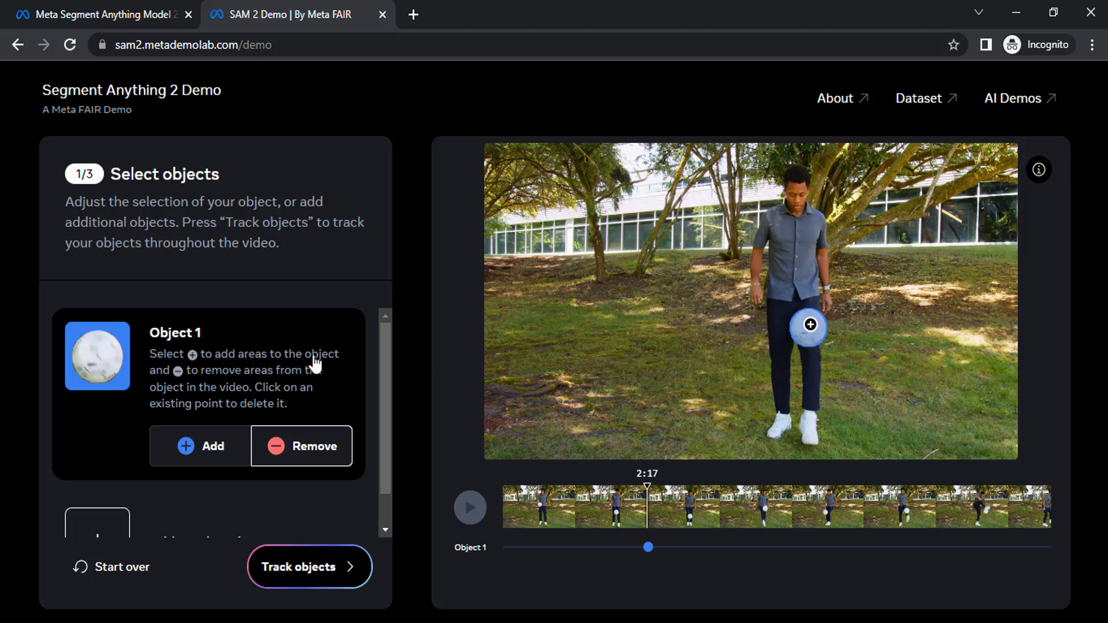
scroll(317, 383, down, 1)
click(347, 569)
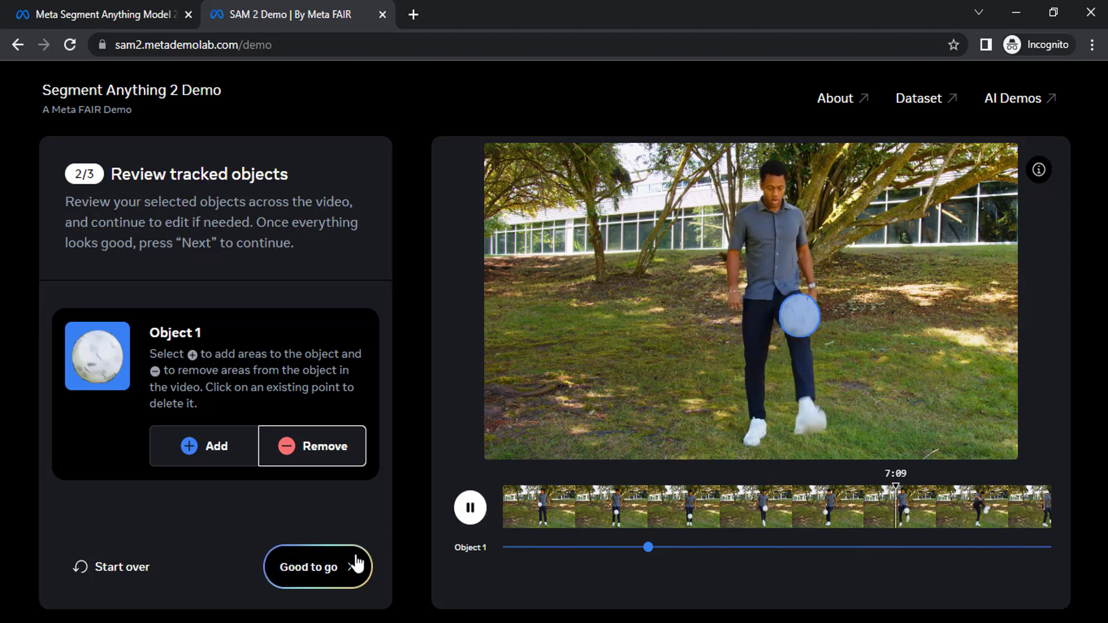
Accept the tracking and preview Erase on the ball in white, black and green
click(355, 564)
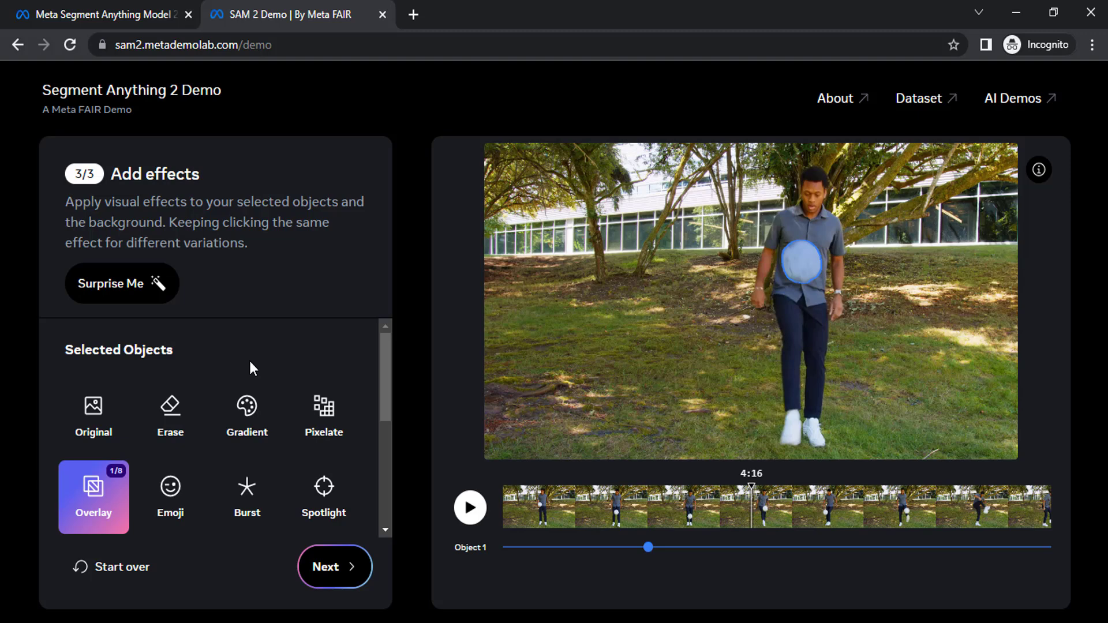
click(176, 416)
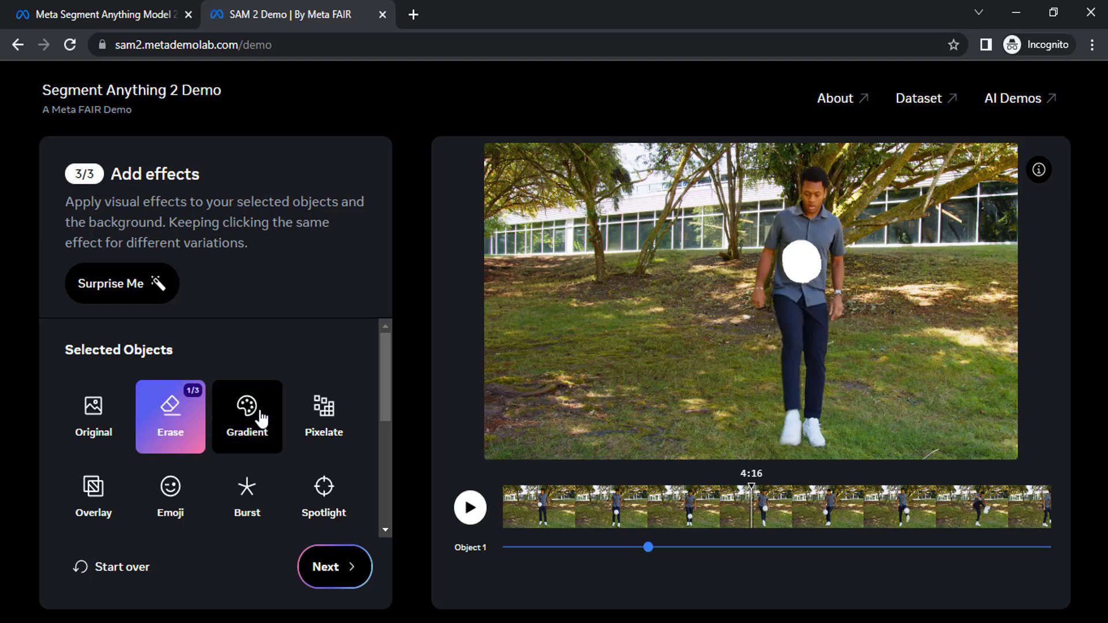
click(169, 423)
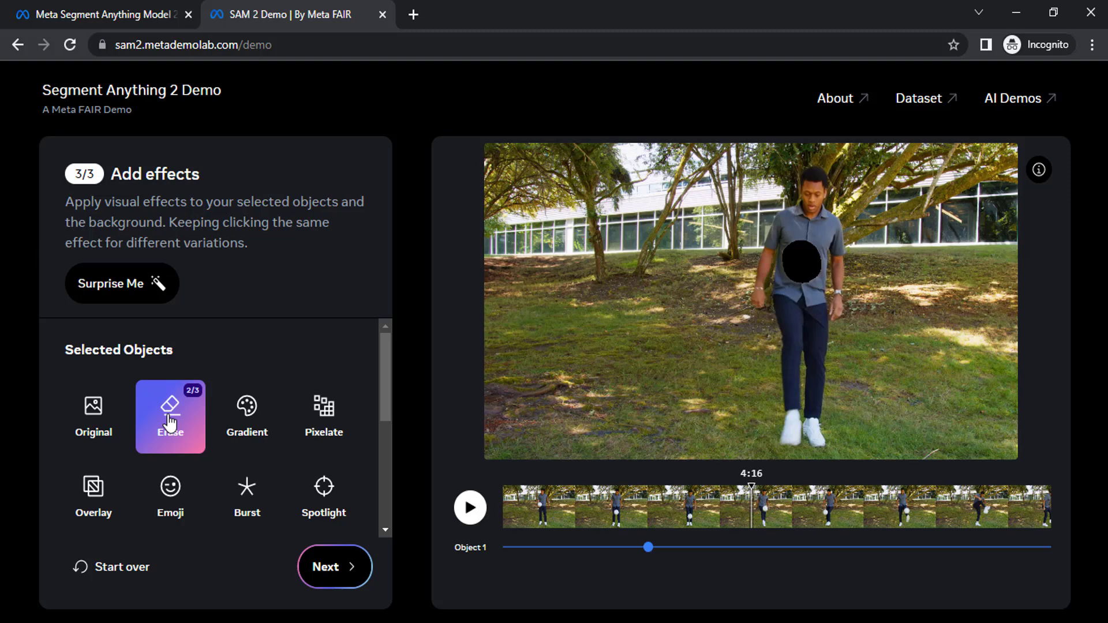
click(169, 424)
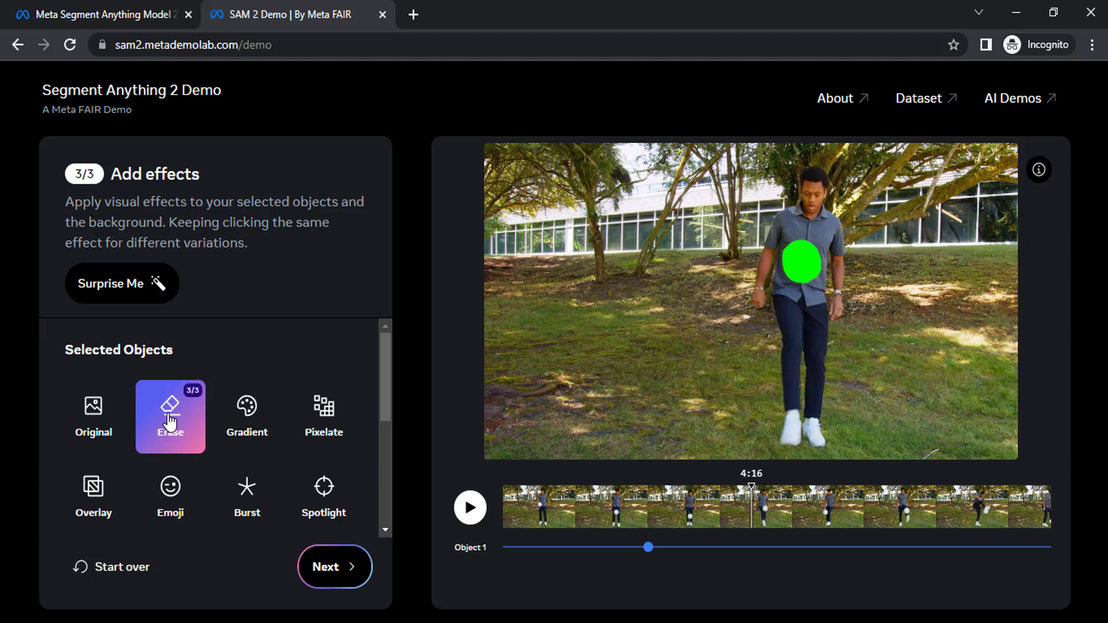
Preview Pixelate and then a Spotlight ring on the ball
click(327, 417)
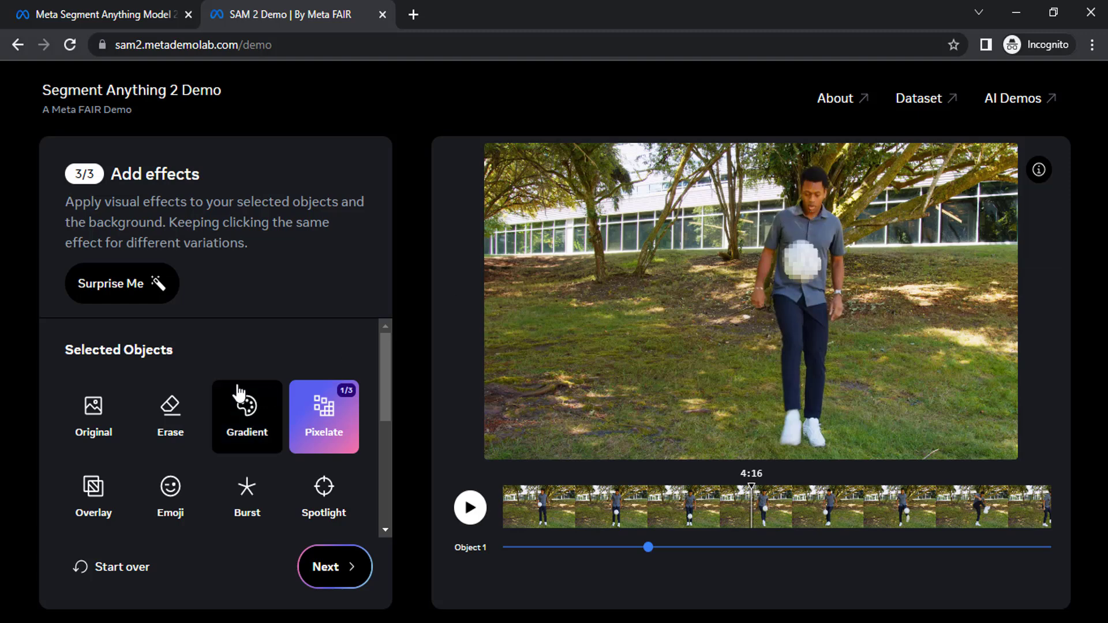
scroll(199, 373, down, 2)
scroll(327, 424, up, 2)
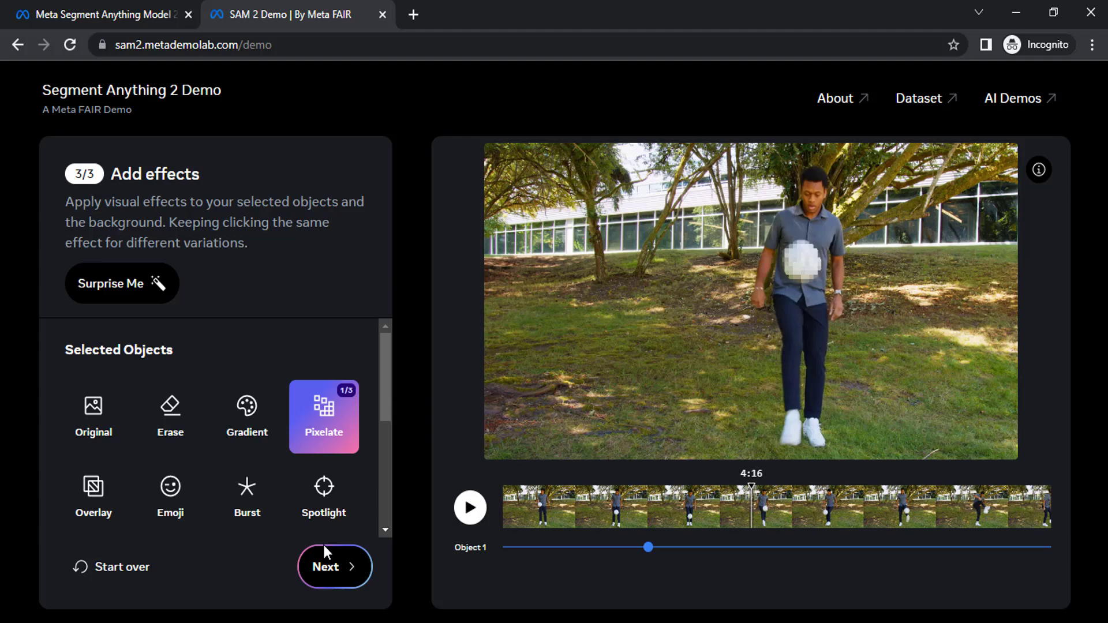
click(323, 491)
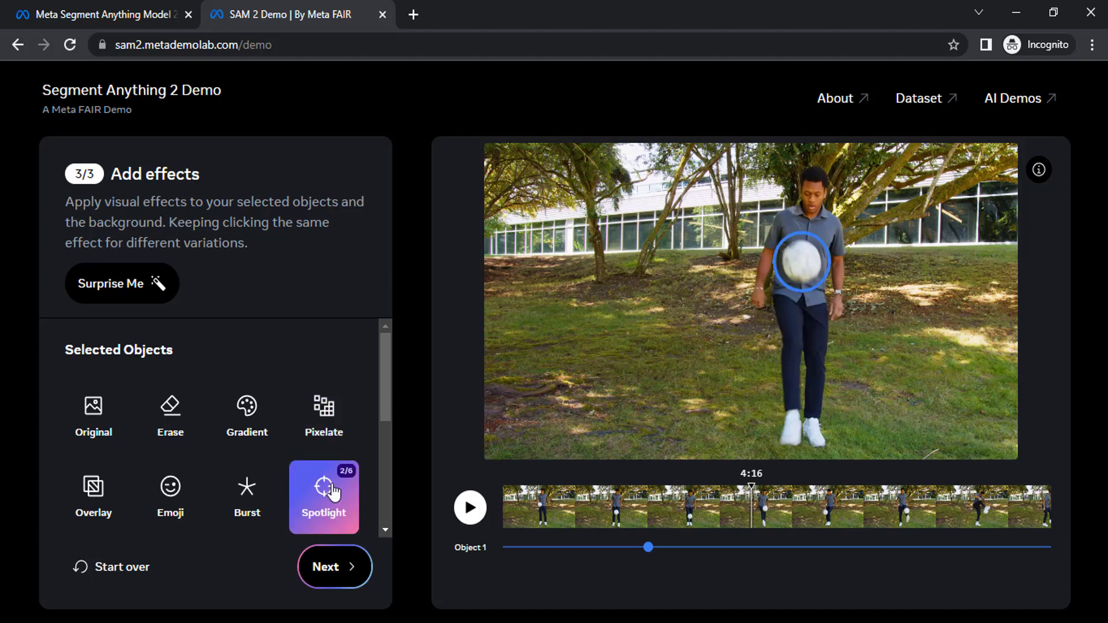
Try Burst variations on the ball, ending with white rays
click(248, 494)
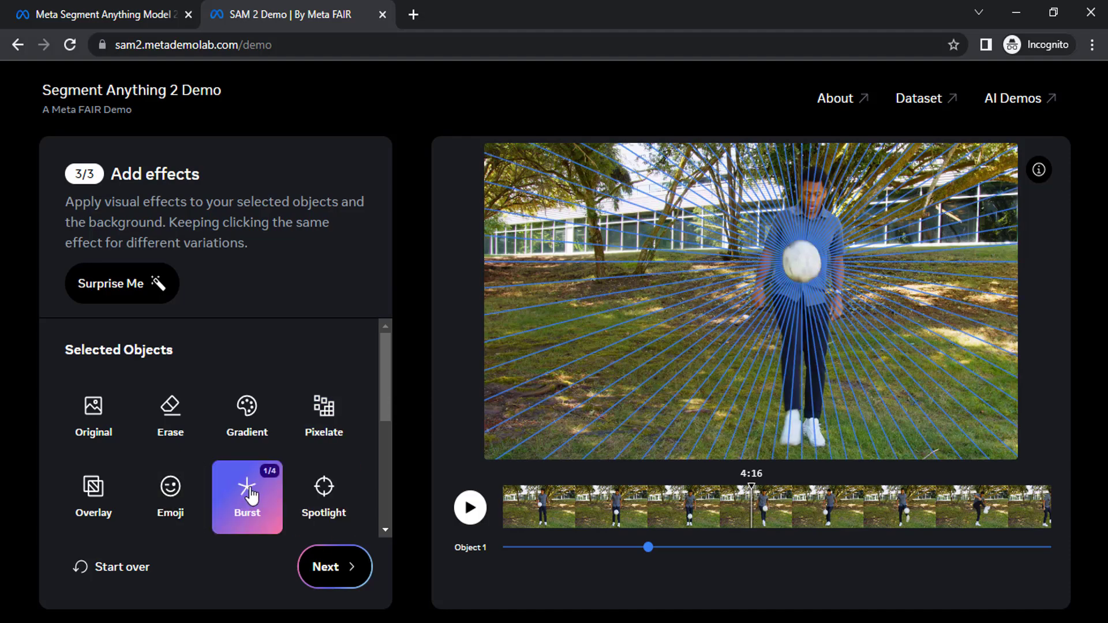
click(249, 494)
click(251, 495)
click(251, 495)
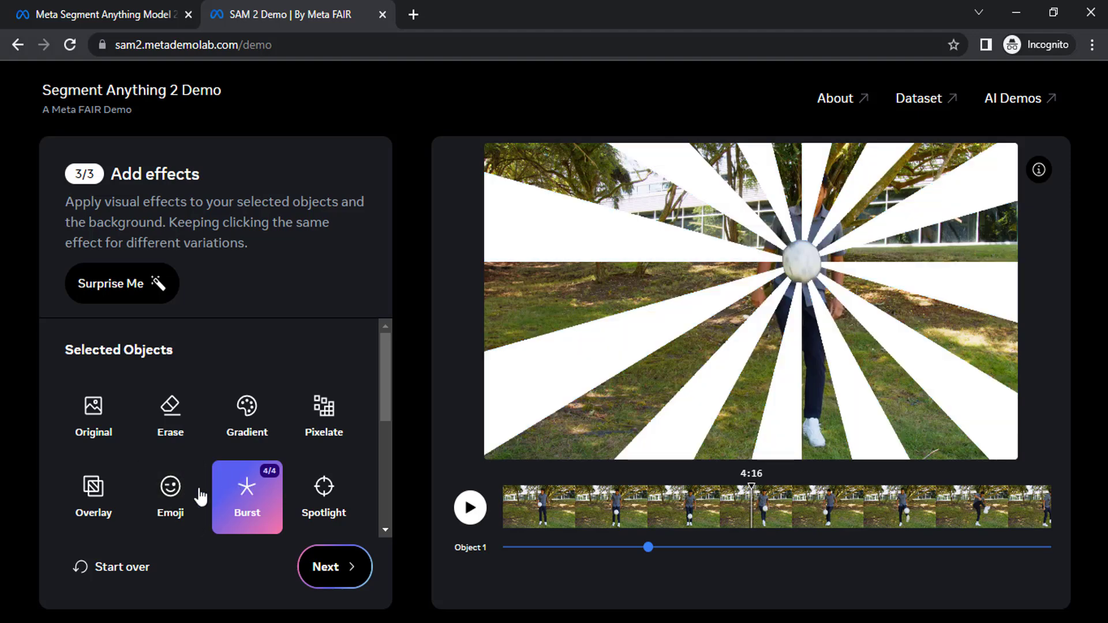
Cover the ball with a heart-eyes emoji, then apply a blue Overlay
click(181, 495)
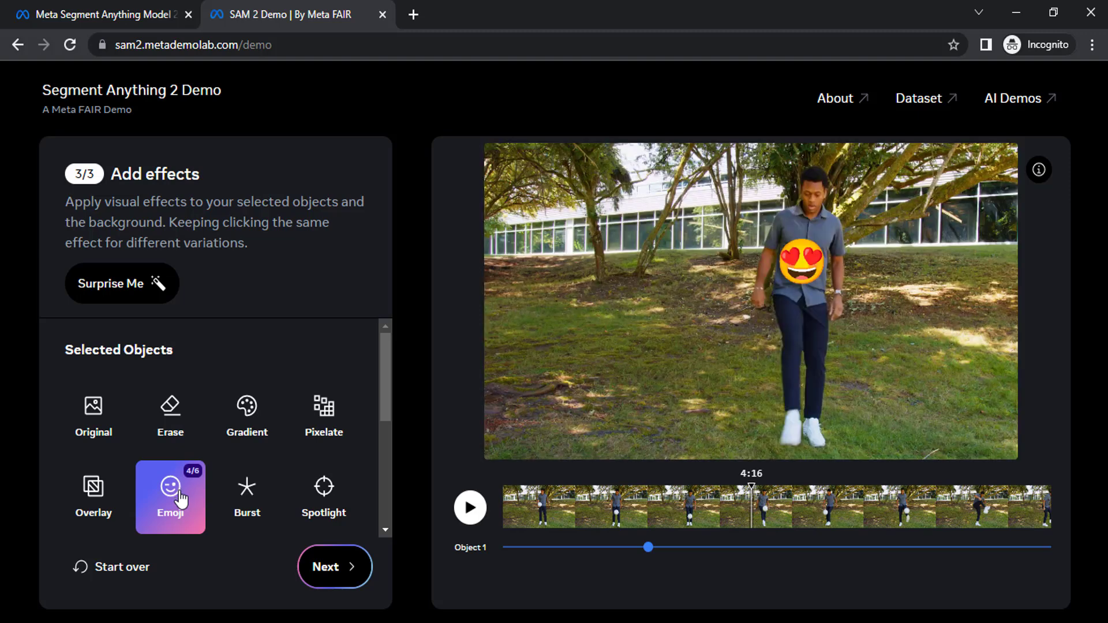
scroll(188, 470, down, 1)
click(92, 410)
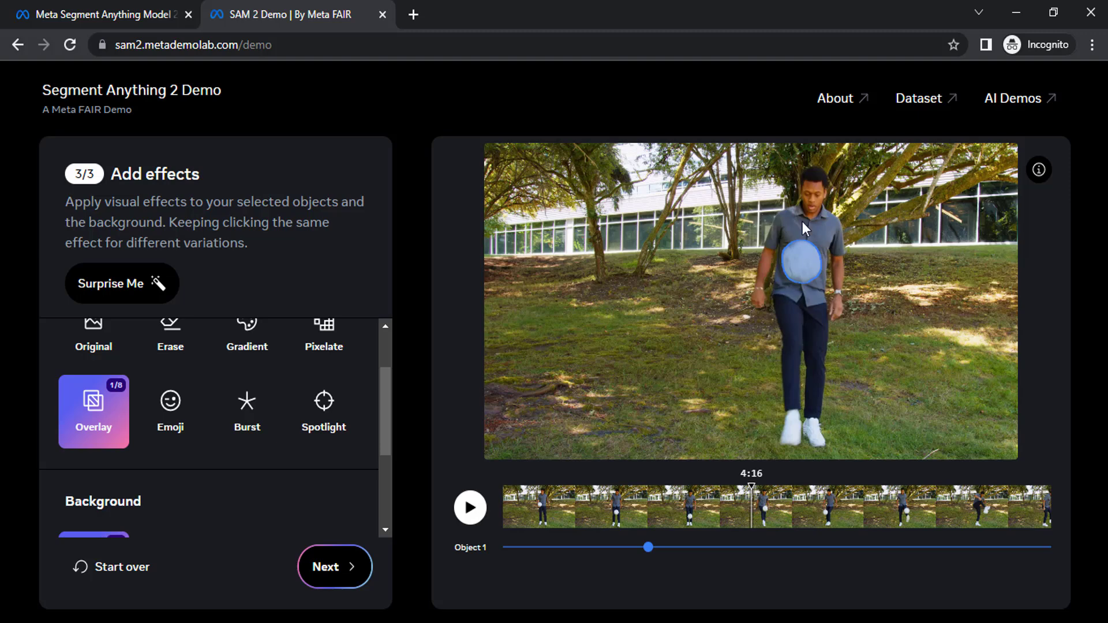
Set the ball's effect back to Original, removing the blue overlay
scroll(329, 401, down, 3)
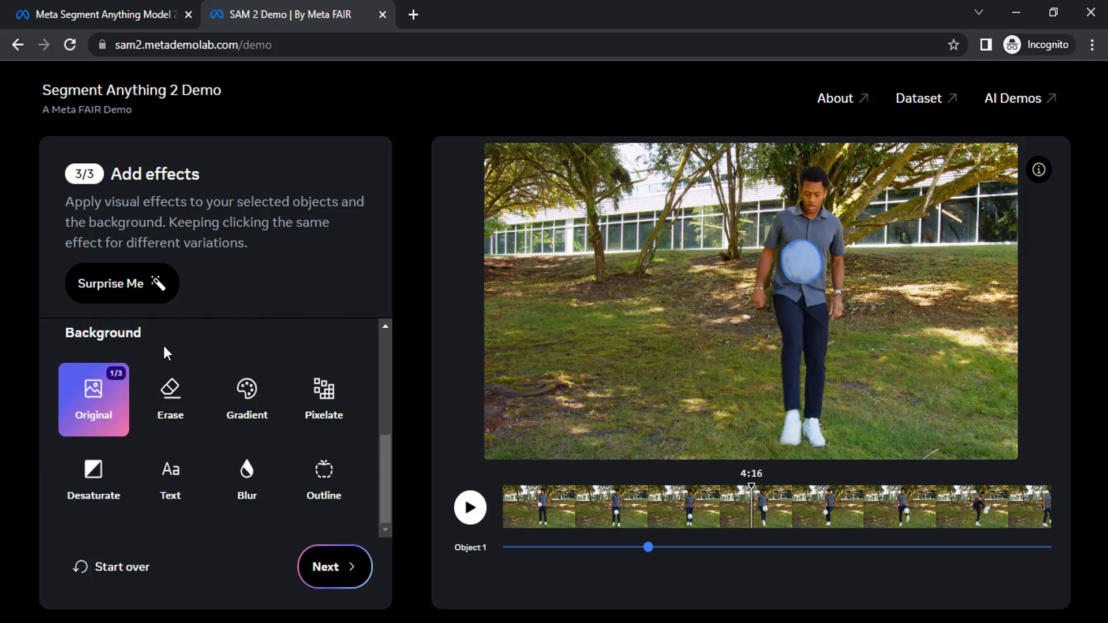
scroll(161, 410, up, 3)
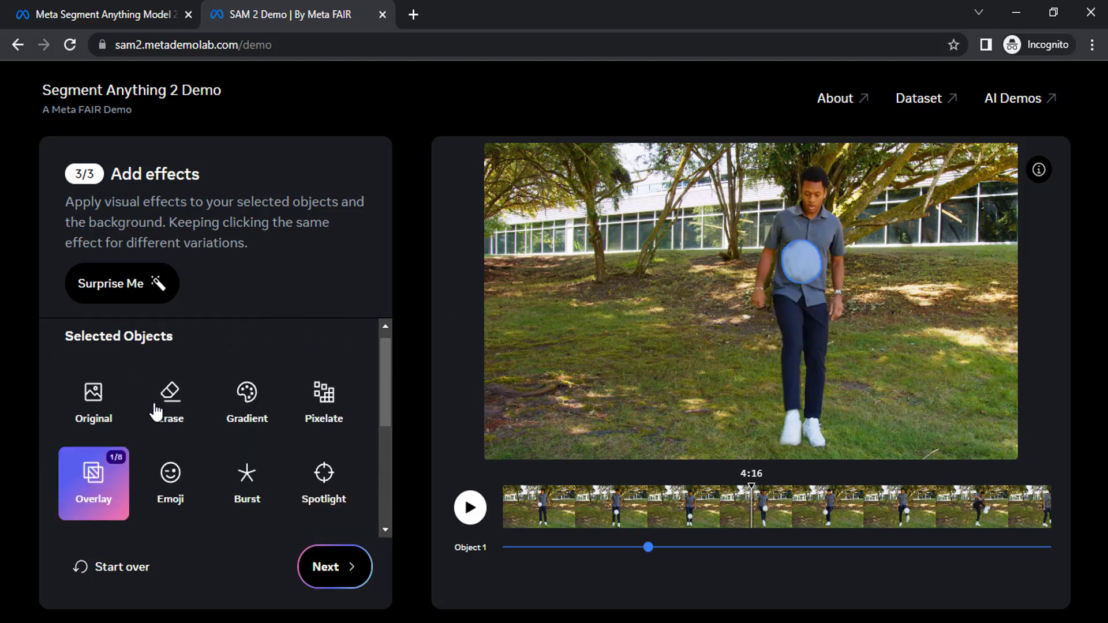
click(93, 411)
Erase the background, cycling its fill until it is solid green
scroll(205, 389, down, 3)
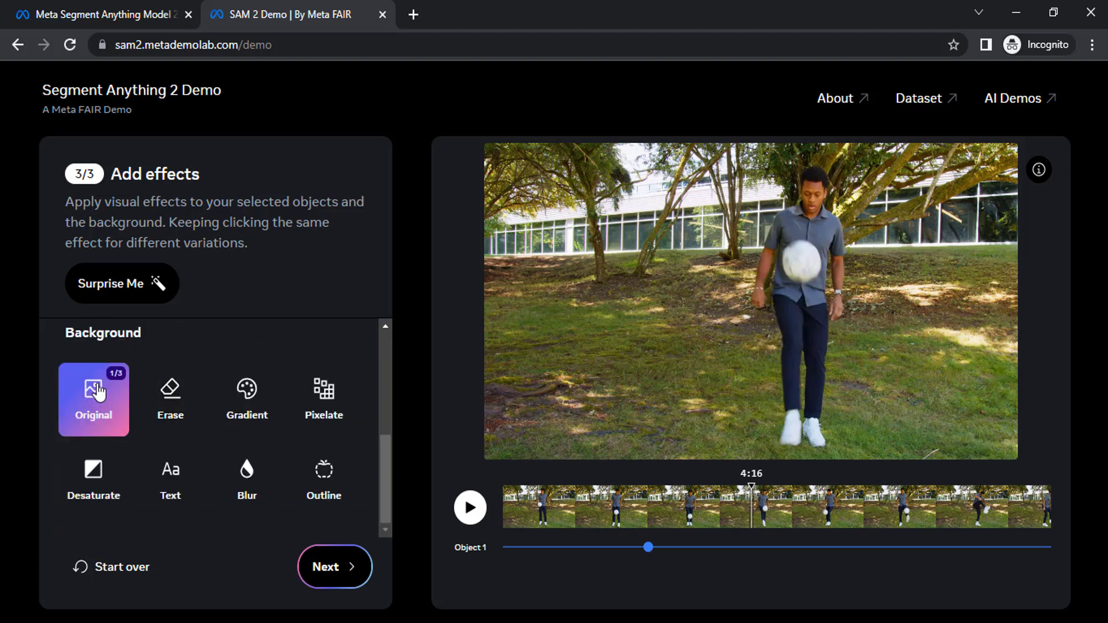
click(173, 398)
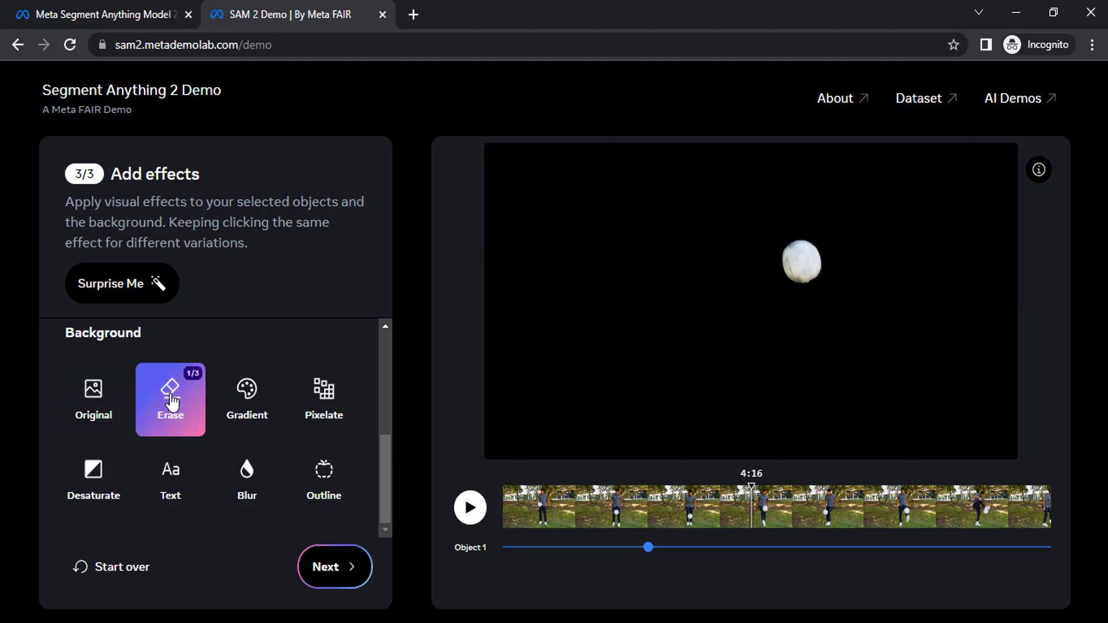
click(174, 400)
click(175, 400)
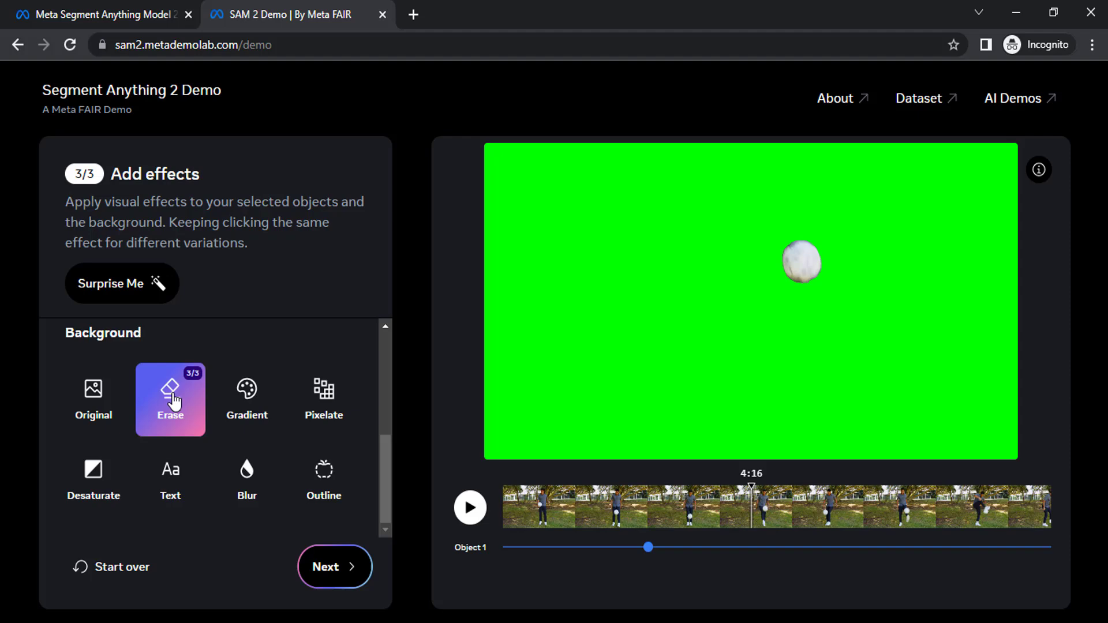
Try a gradient background, revert to the green erased background, and finish effects
click(258, 408)
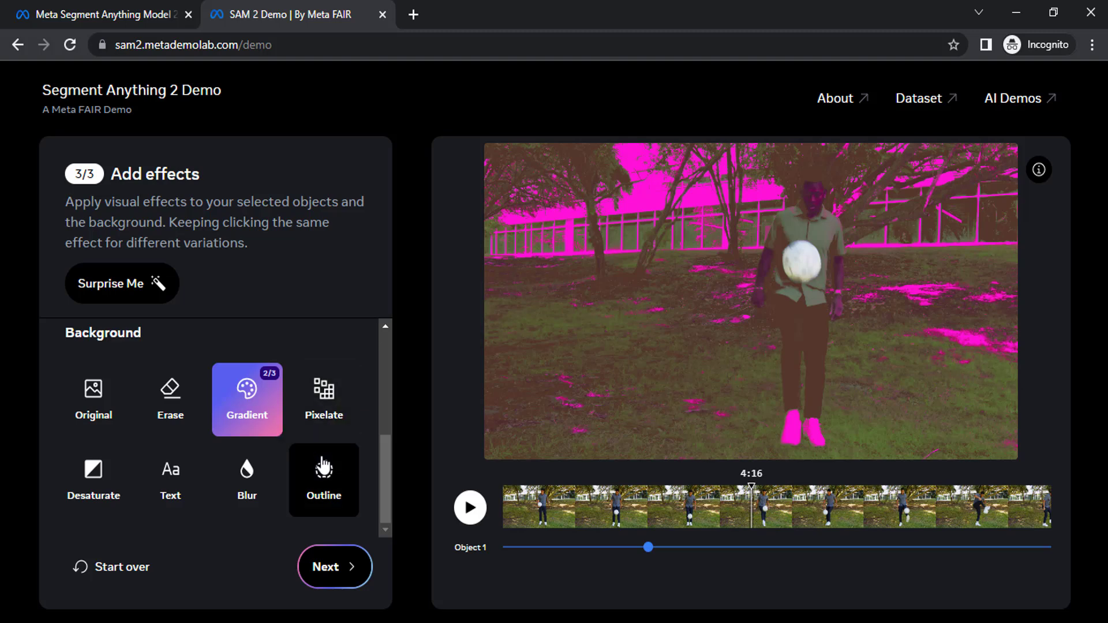
scroll(215, 441, up, 1)
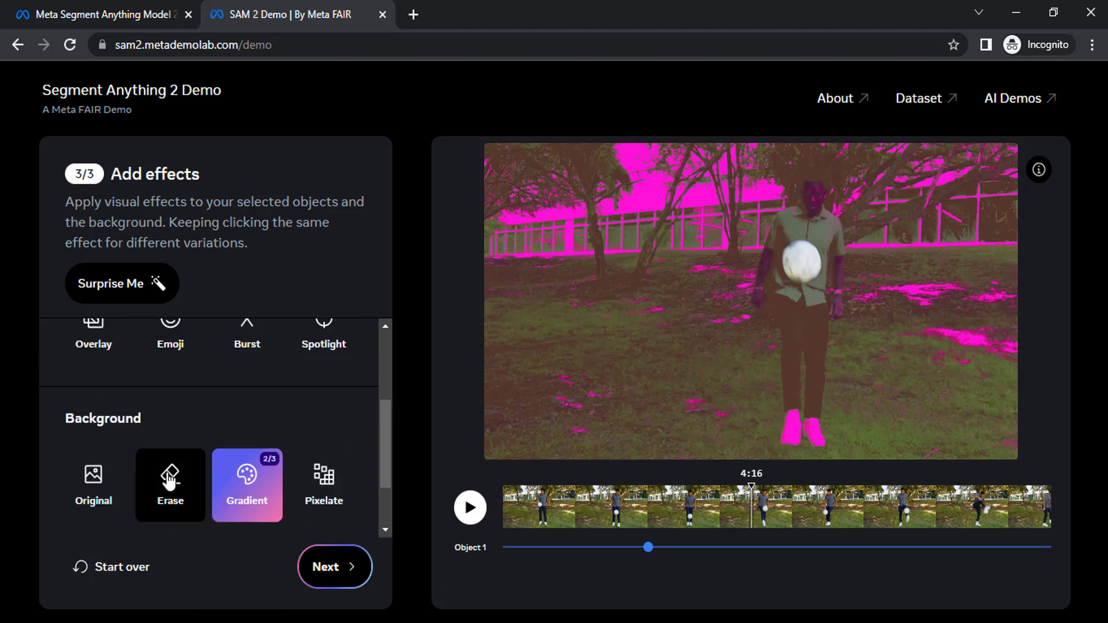
click(169, 478)
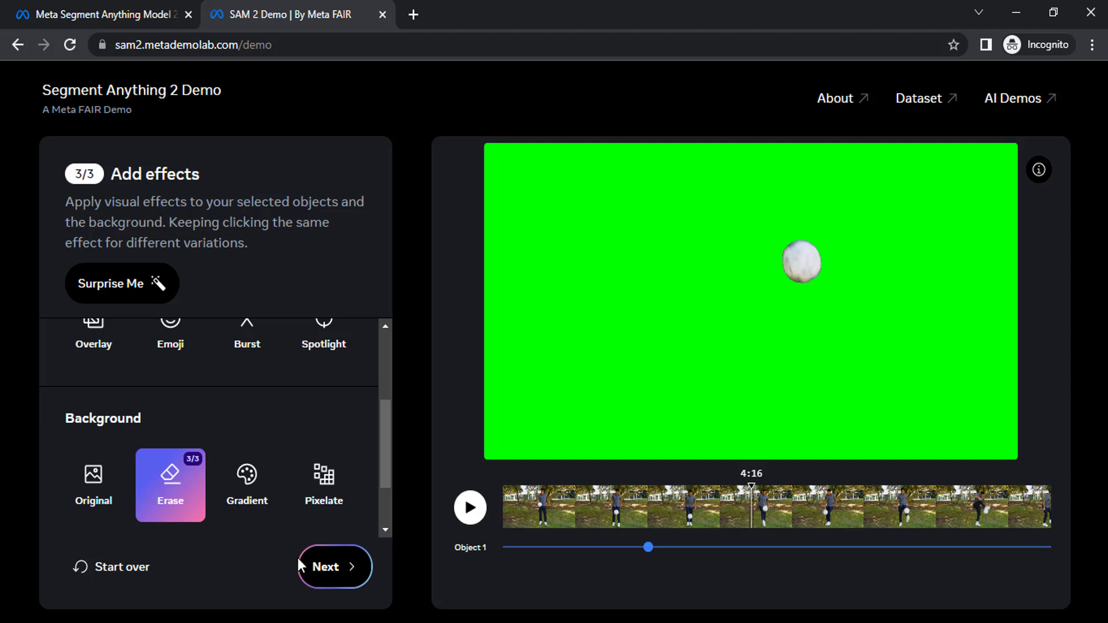
click(330, 566)
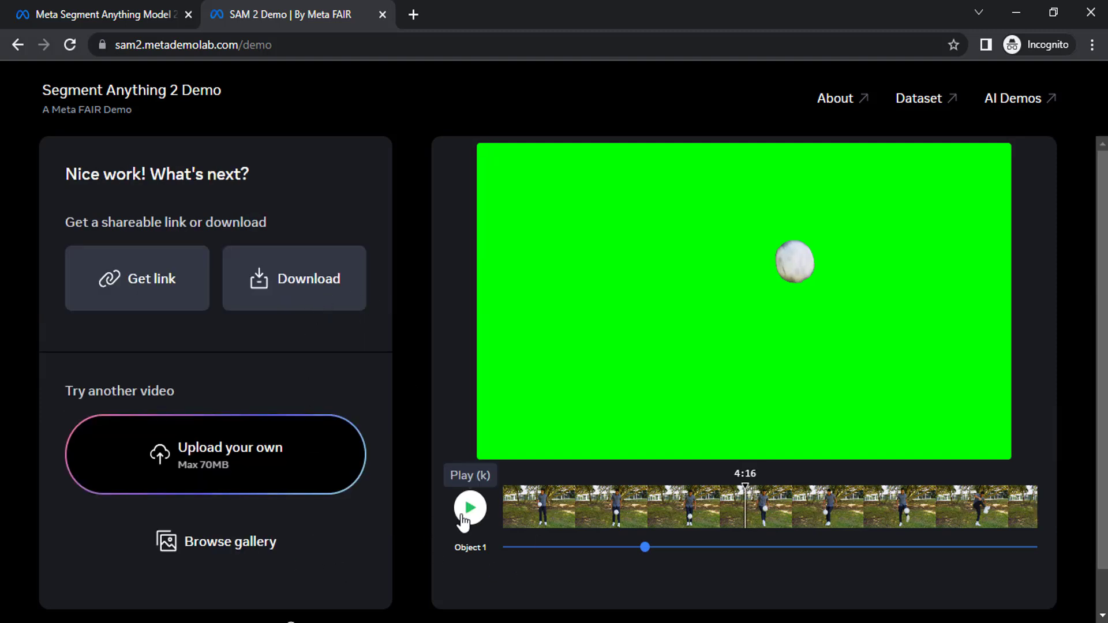
Play the green-screen ball clip and pause it at 7:22
click(465, 518)
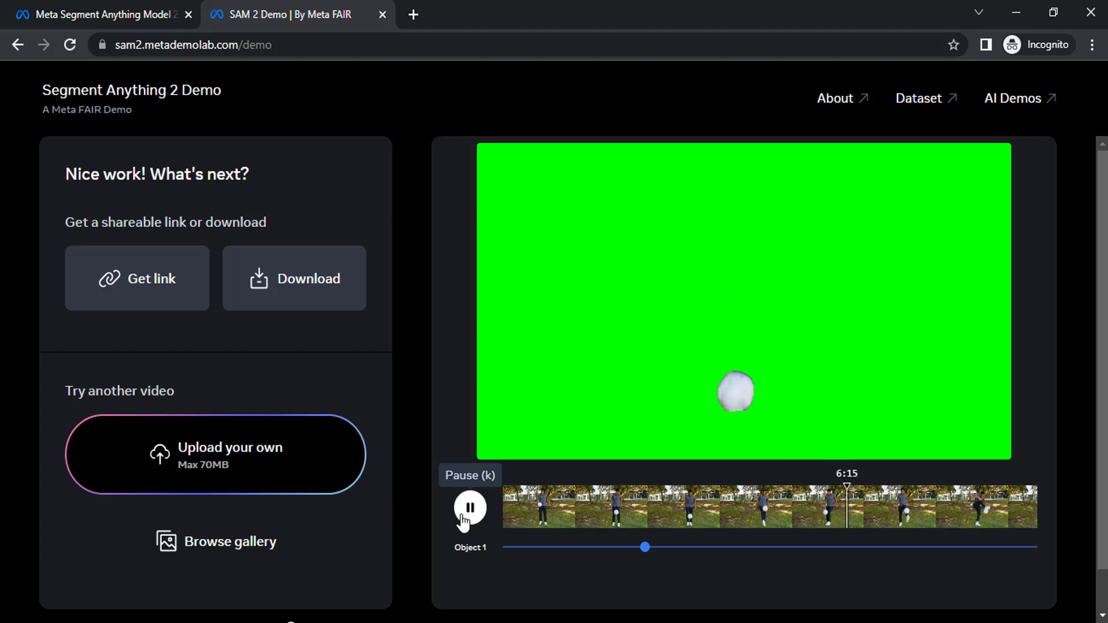
click(469, 510)
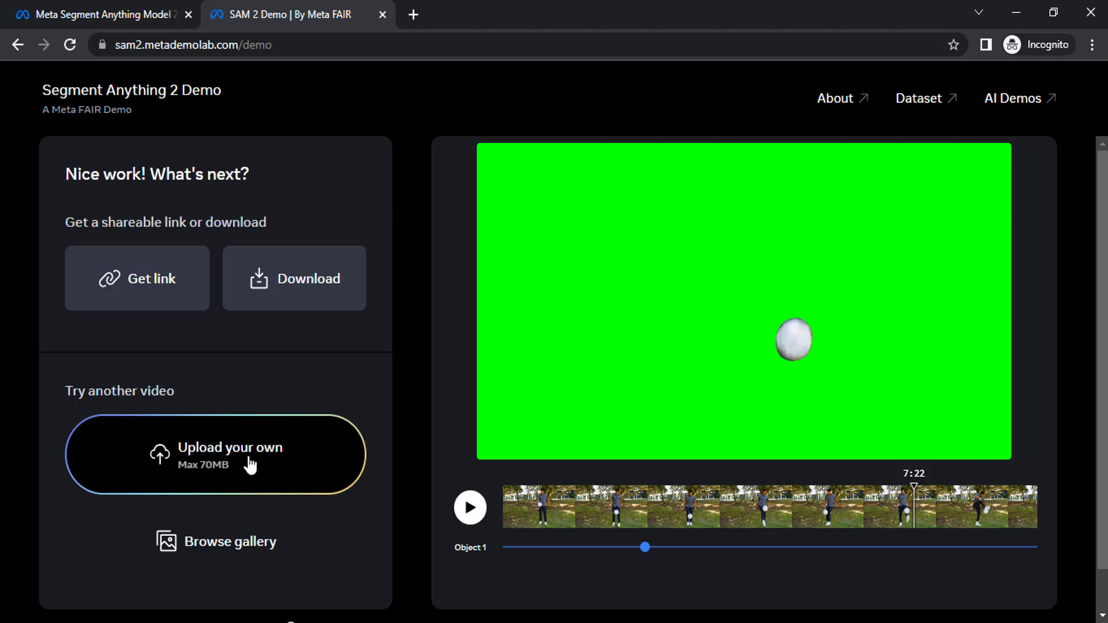
Upload 3248275-hd_1280_720_25fps.mp4 and mark the red-hoodie man's face as Object 1
click(246, 464)
click(681, 233)
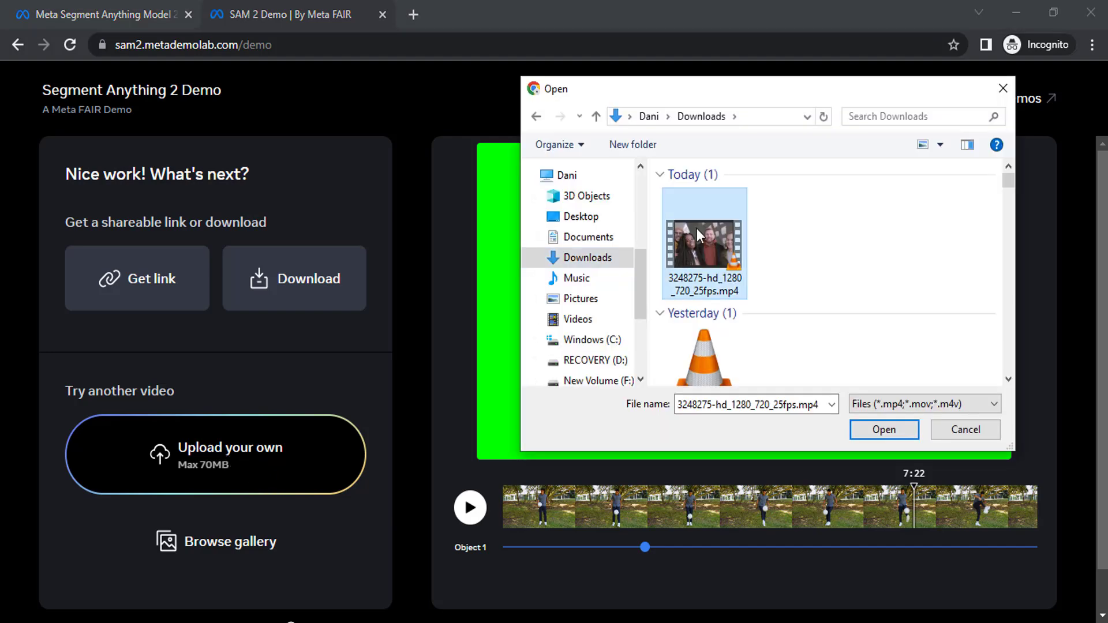
double_click(708, 237)
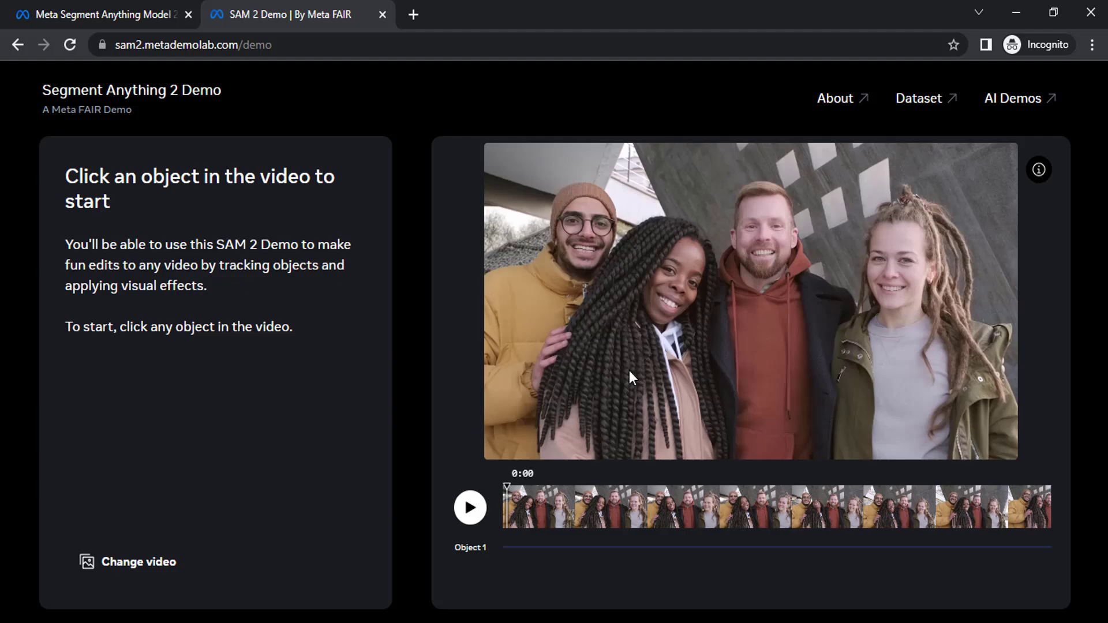
click(763, 251)
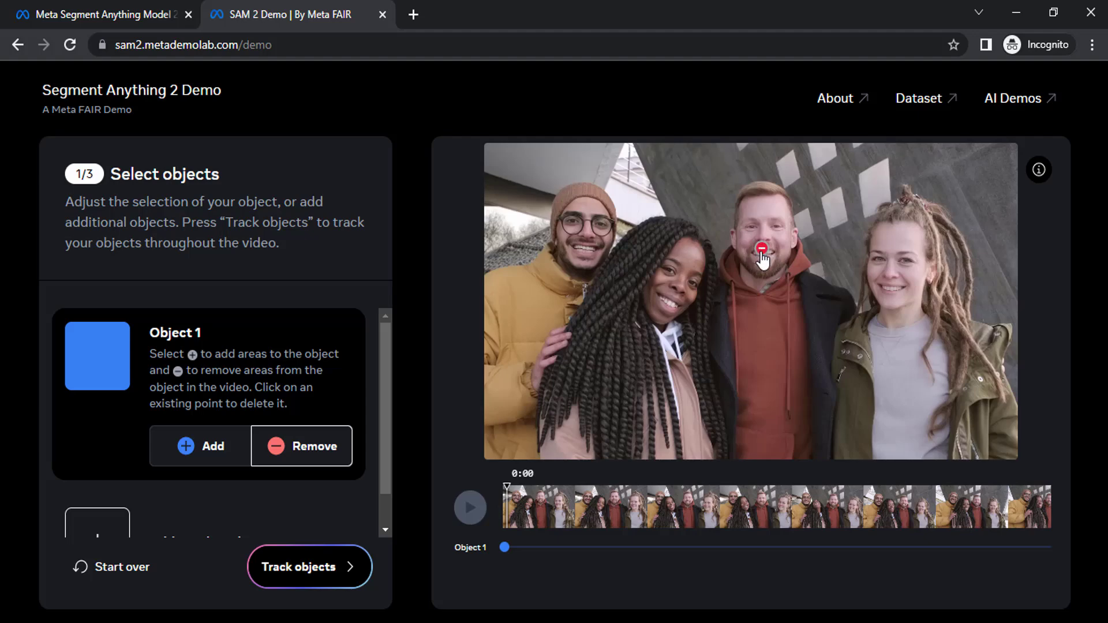
In Add mode, add a point on the man's head so Object 1 covers his whole body
click(228, 458)
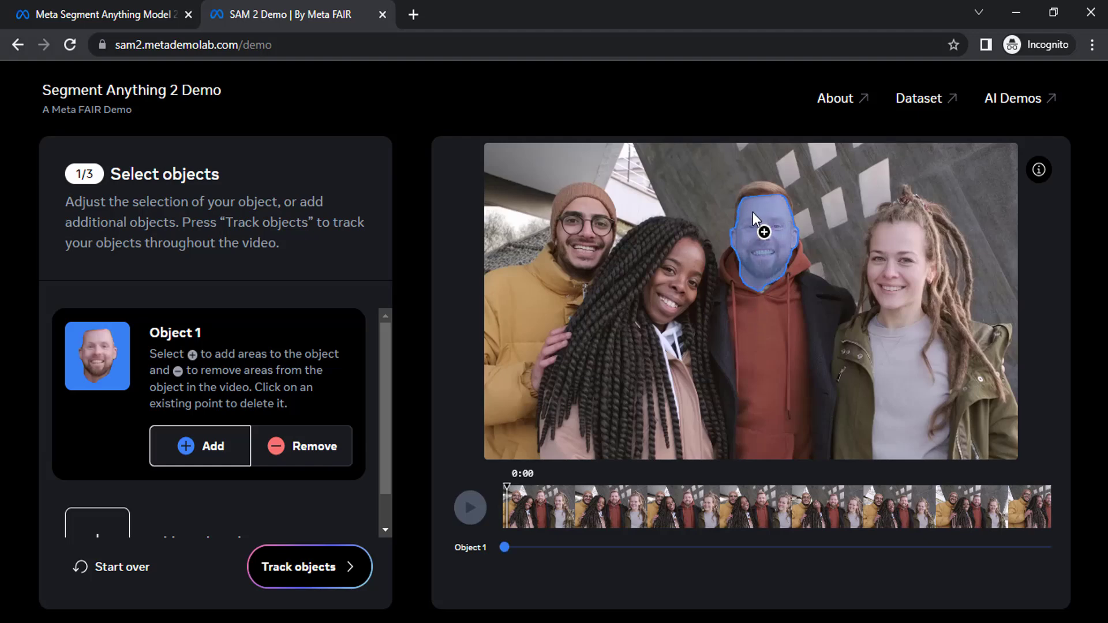
click(759, 187)
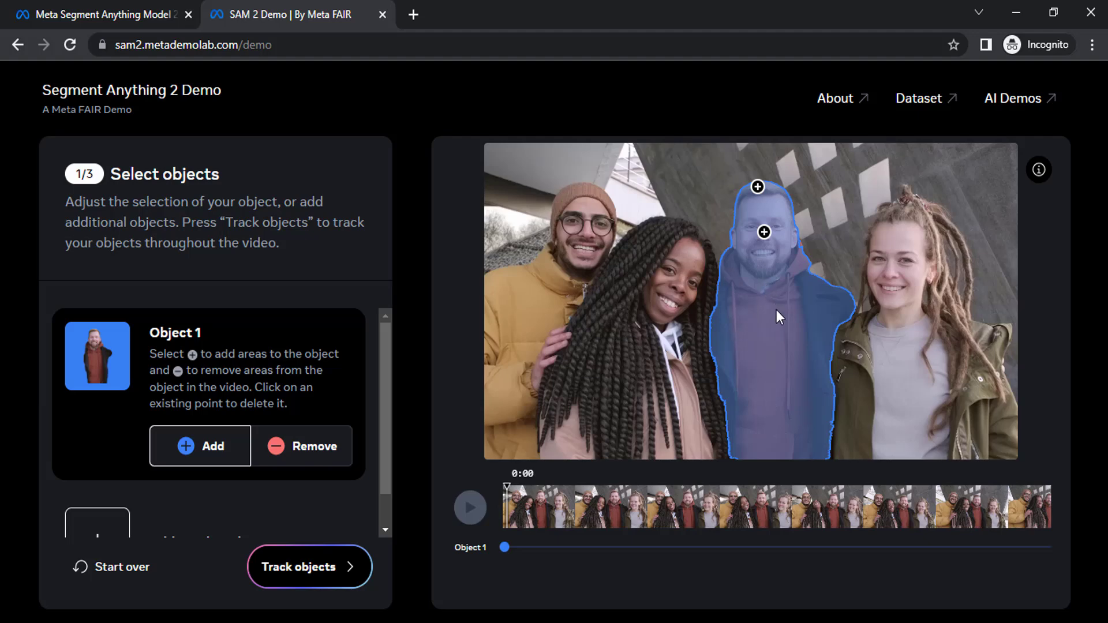
scroll(187, 508, down, 1)
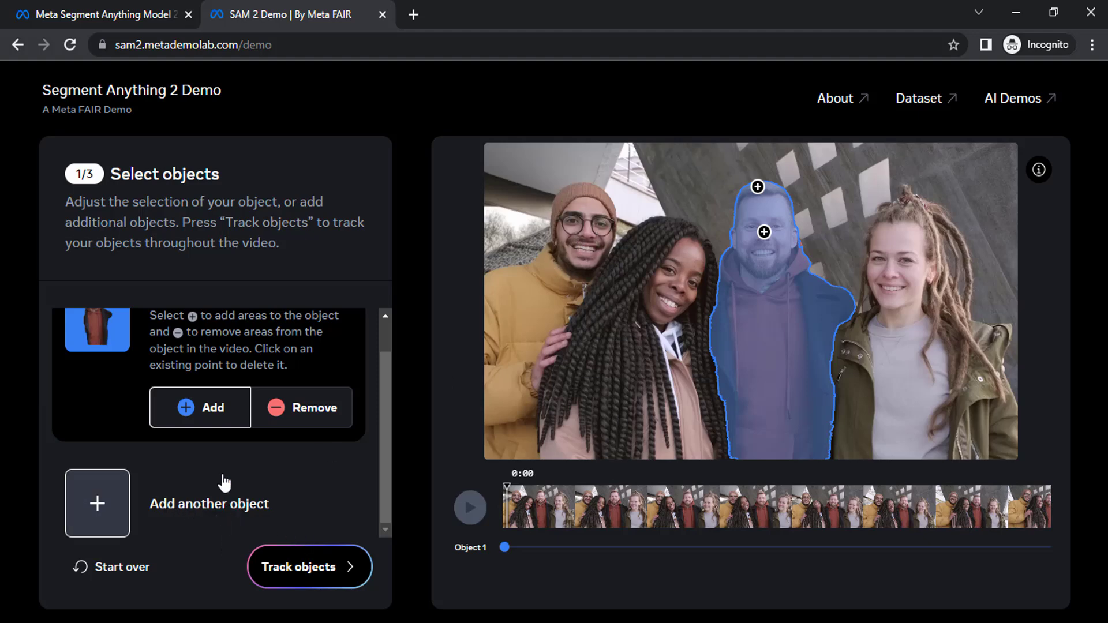
Add the beanie-wearing man as Object 2 with points on face, head, jacket and hand
click(218, 511)
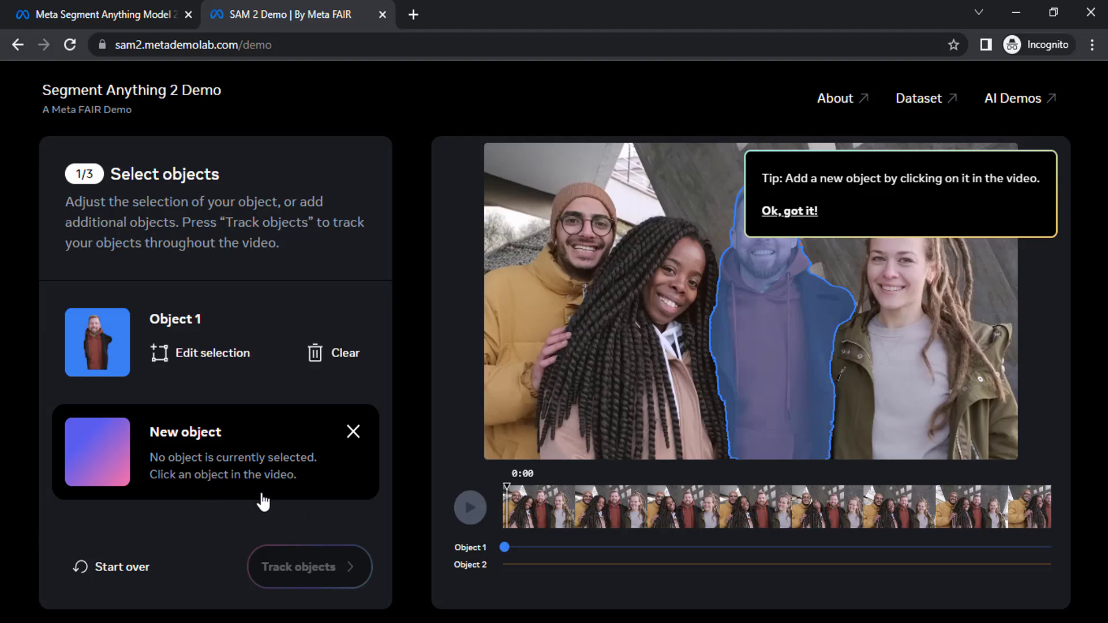
click(583, 228)
click(571, 219)
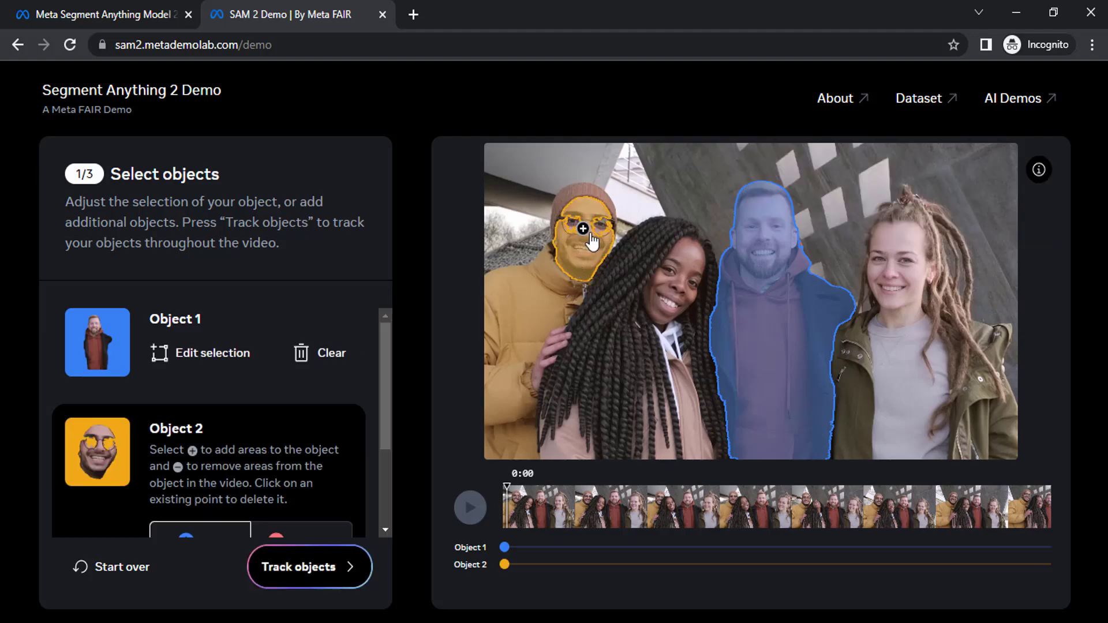
click(601, 224)
click(572, 185)
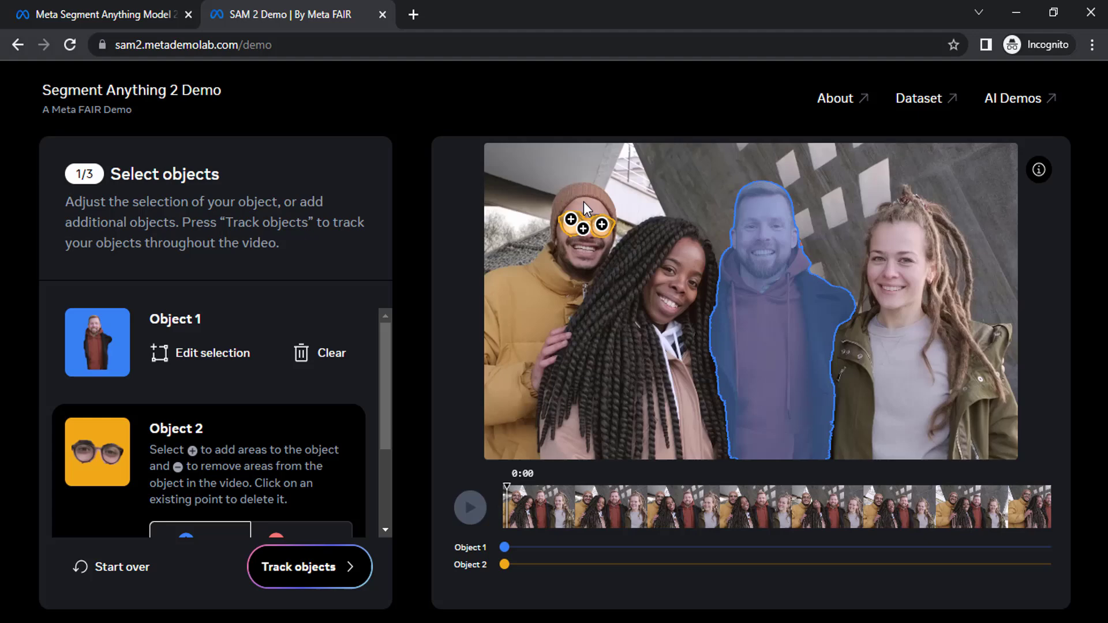
click(525, 326)
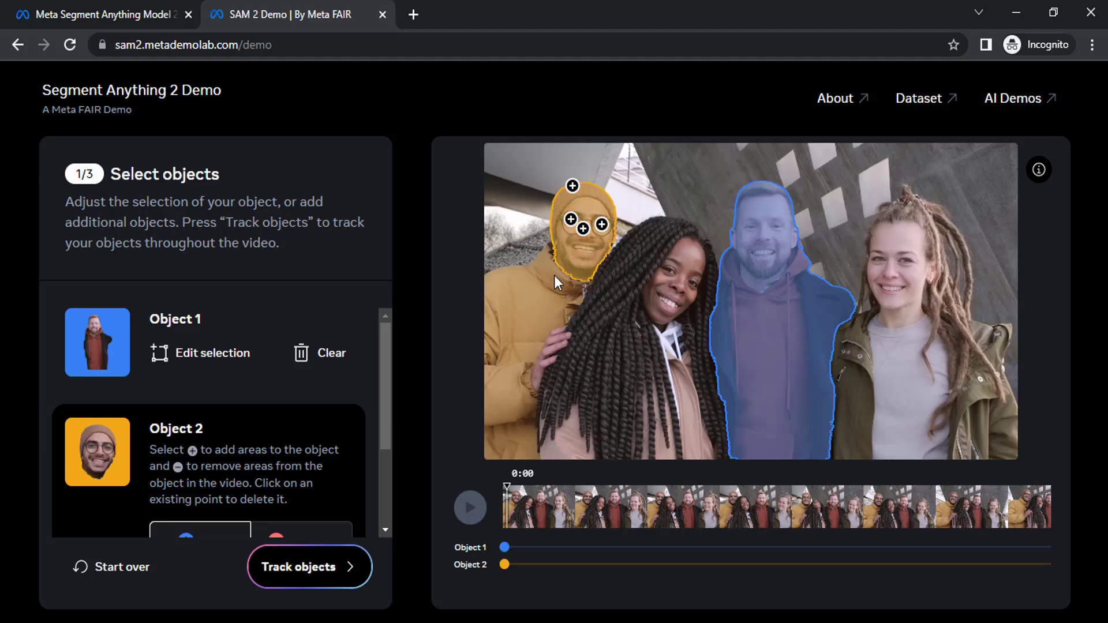
click(541, 357)
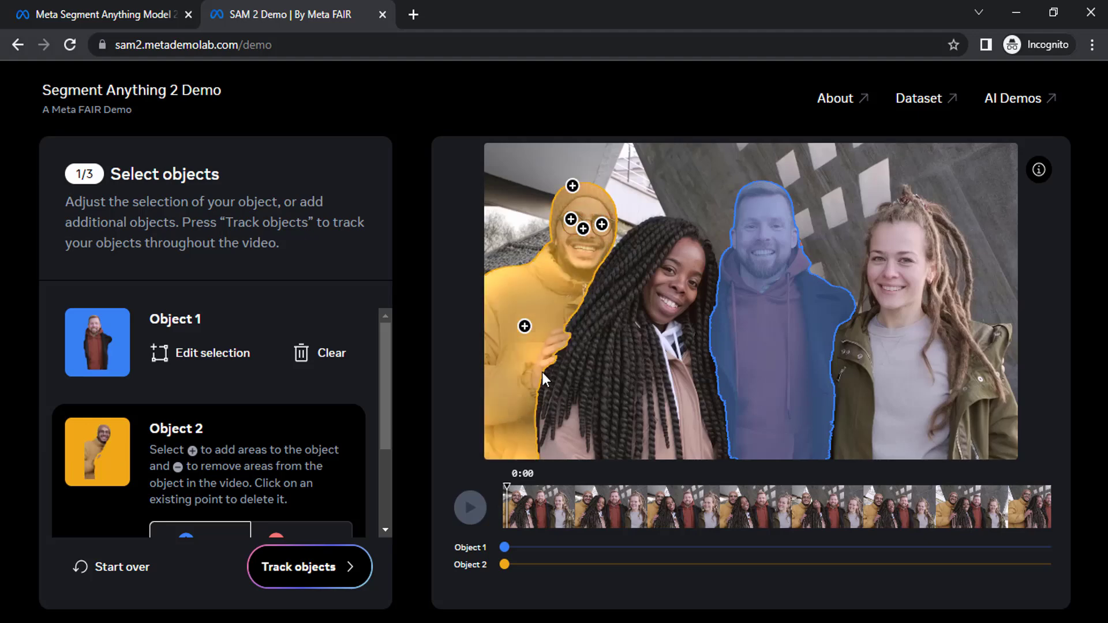
scroll(284, 433, down, 2)
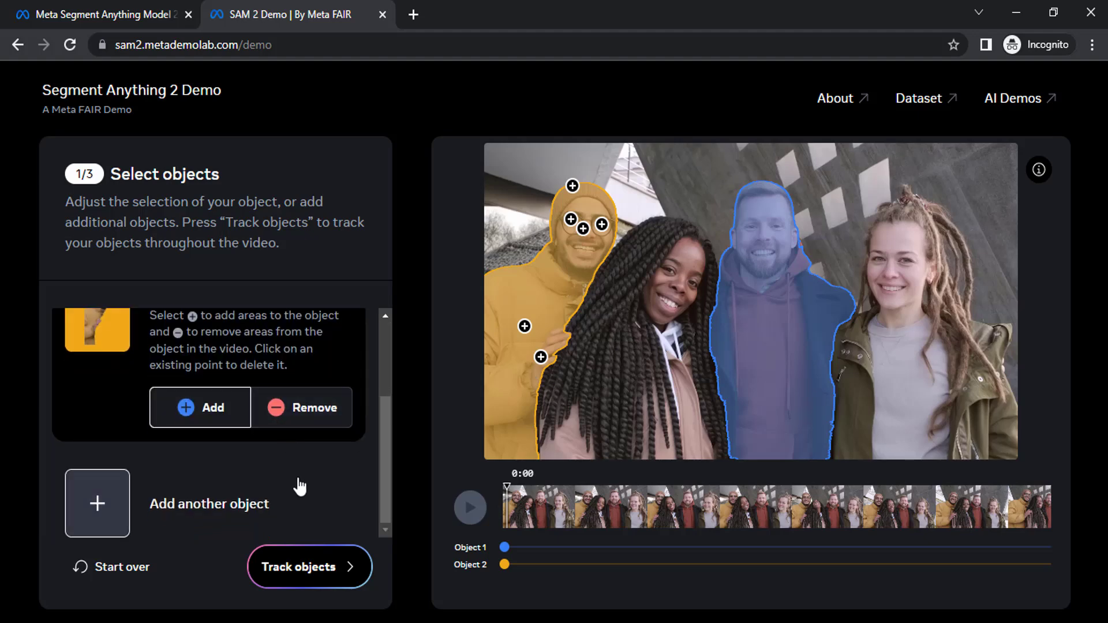
Track the yellow-coat man and the bearded hoodie man, then pause at 7:21 to review their masks
click(322, 568)
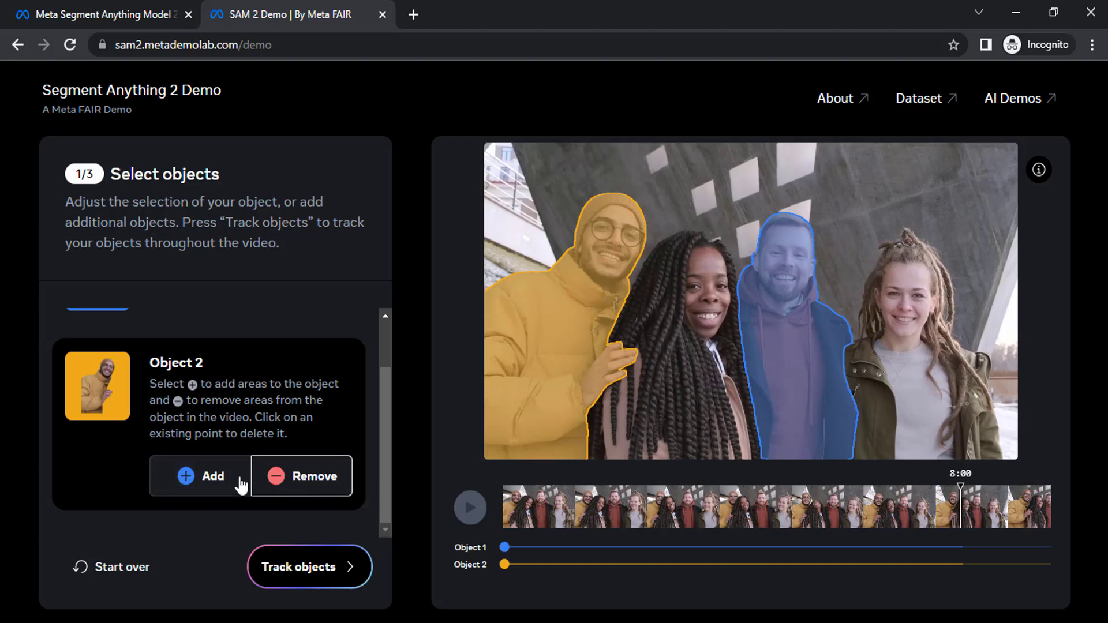
click(288, 581)
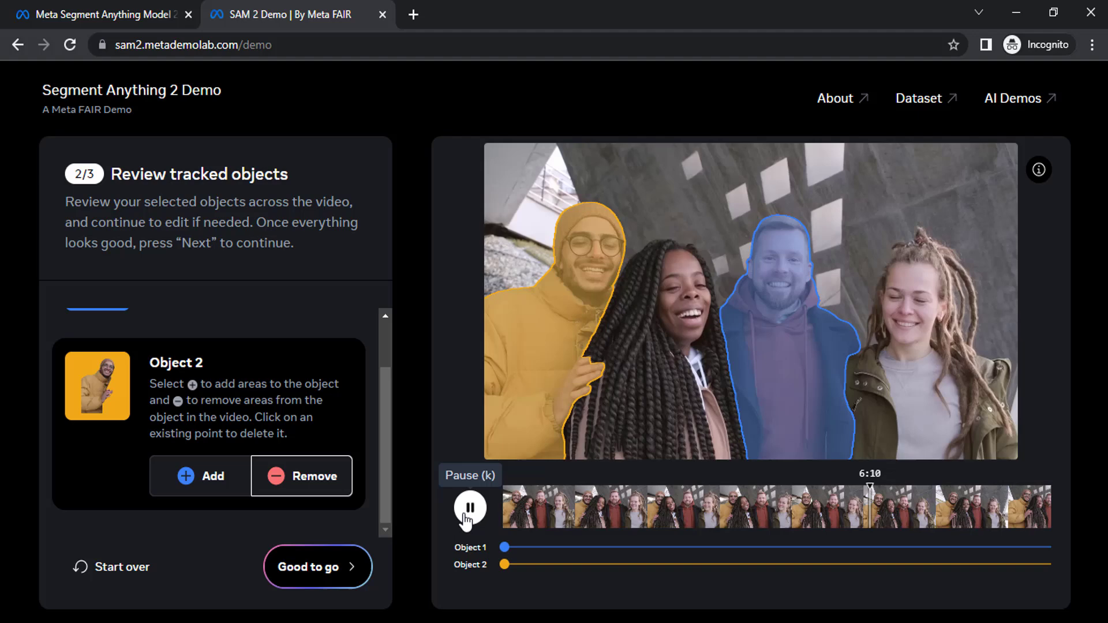
click(470, 508)
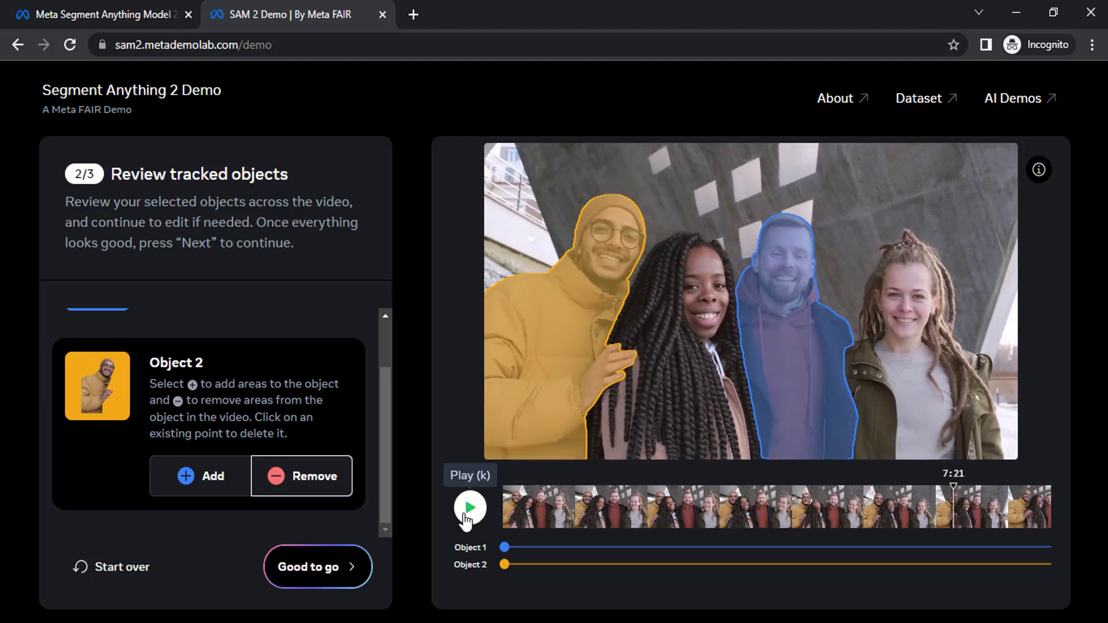
Erase the background behind the two tracked men, leaving them on solid green
click(343, 572)
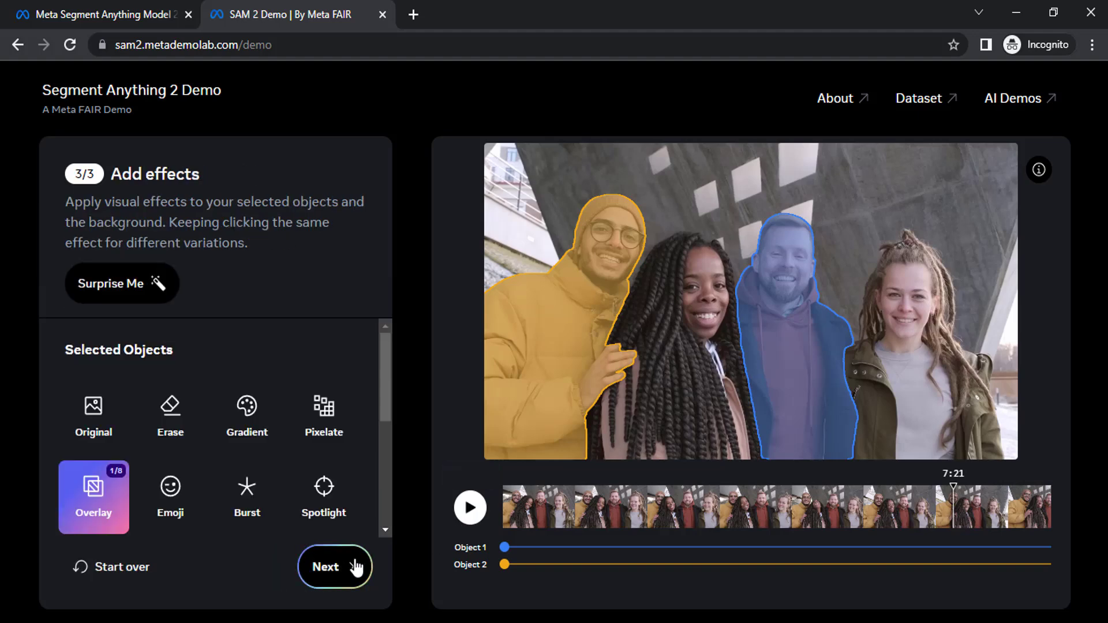
scroll(283, 381, down, 2)
scroll(279, 396, up, 2)
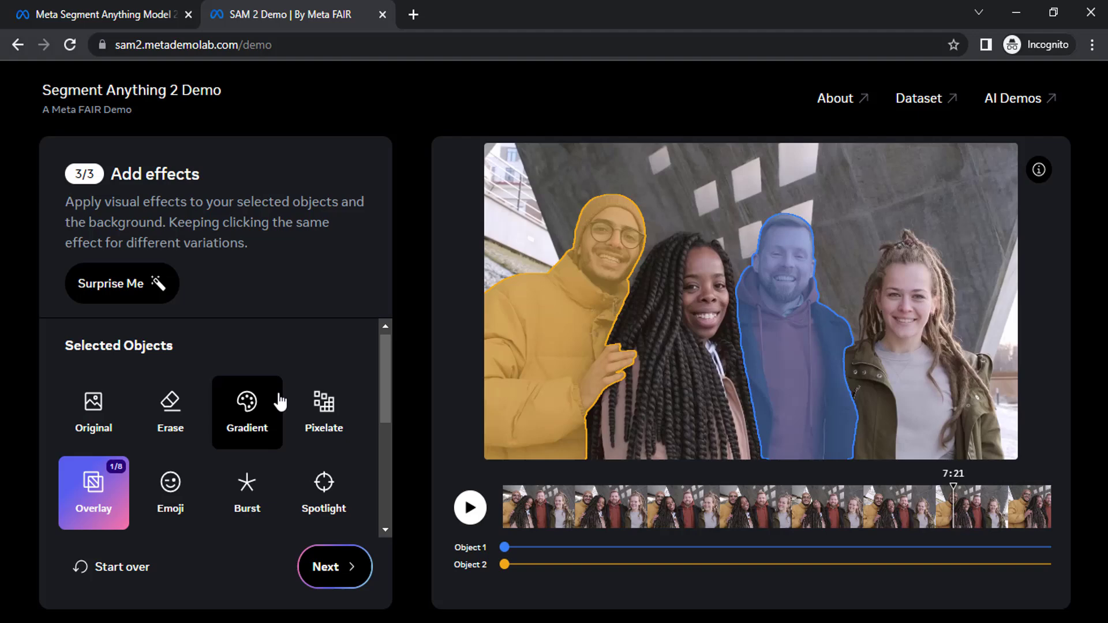
scroll(267, 402, down, 2)
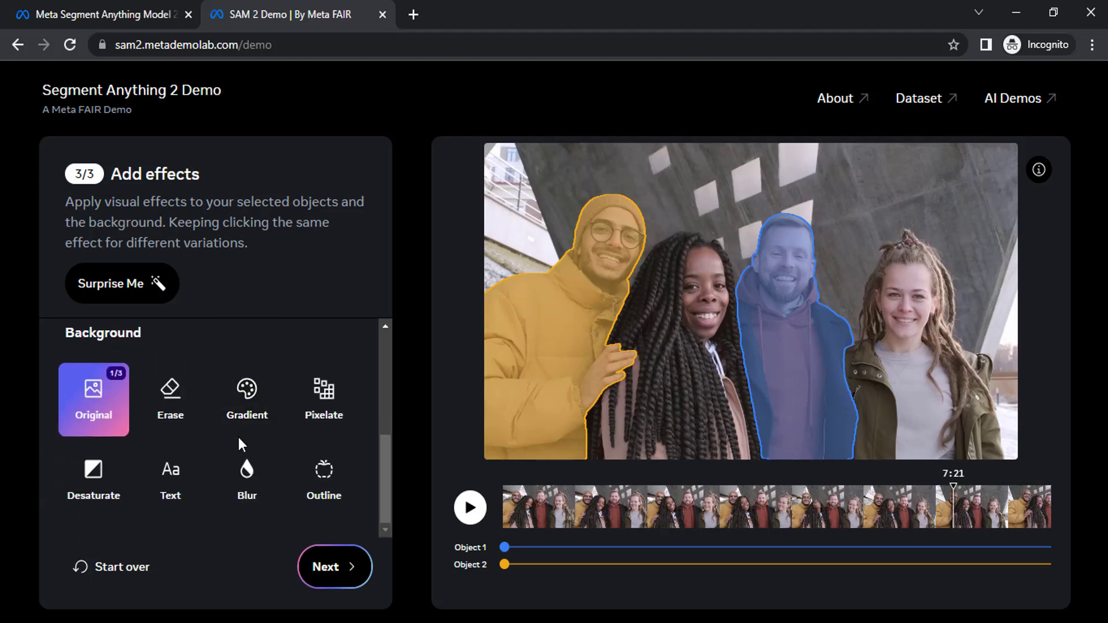
click(181, 418)
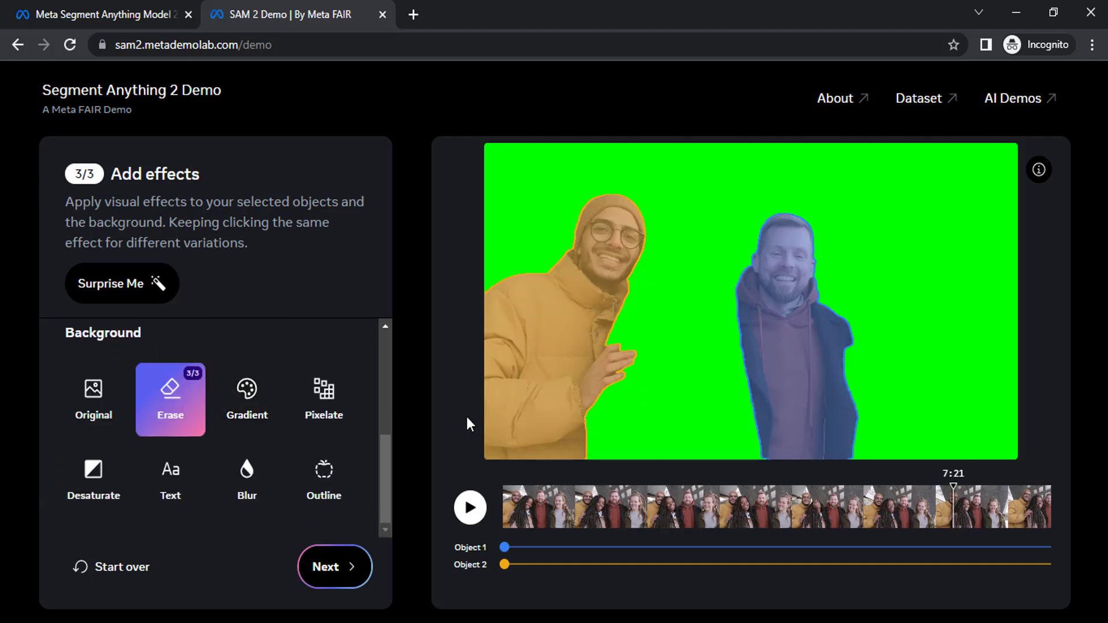
Play the green-screen preview and proceed to the share-or-download step
click(463, 522)
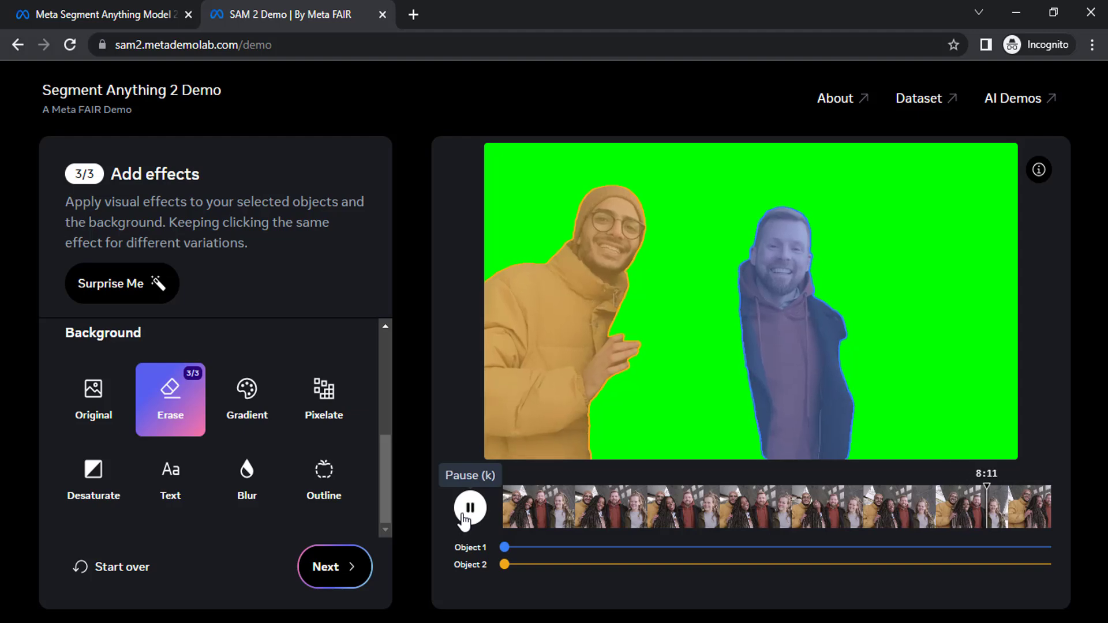
click(348, 571)
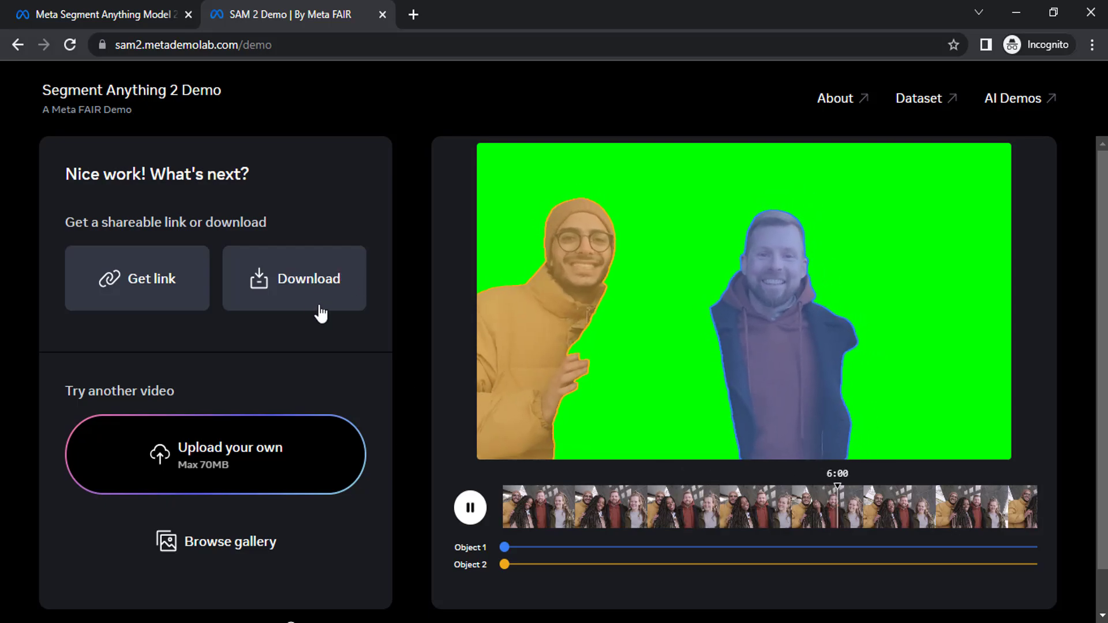
Load the cricket match sample video from the gallery
click(219, 541)
scroll(741, 340, down, 10)
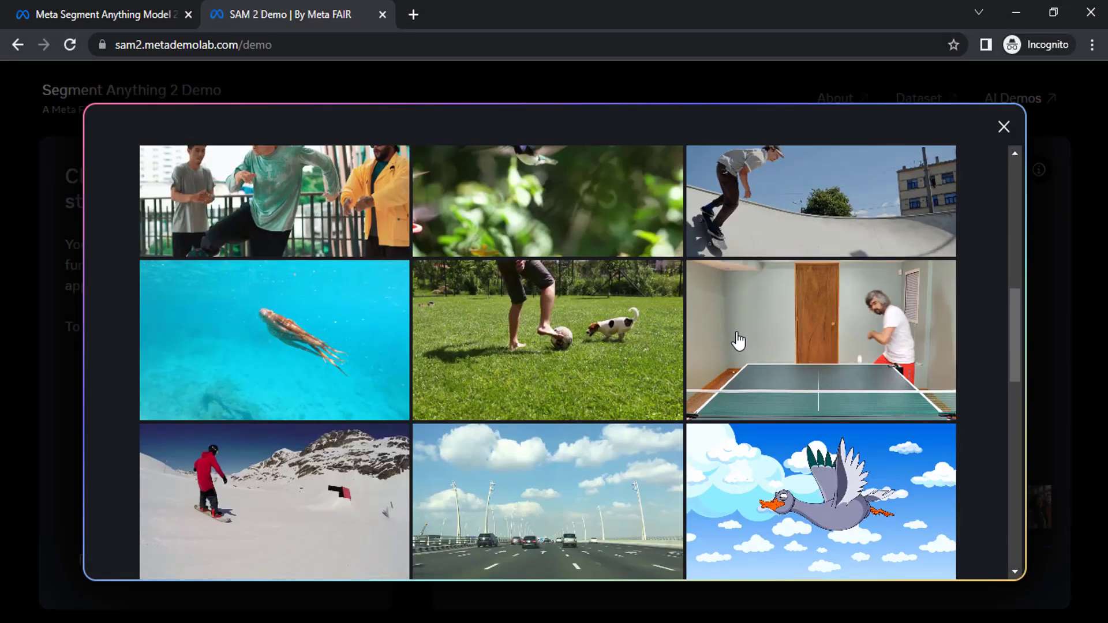
scroll(740, 333, down, 3)
click(802, 254)
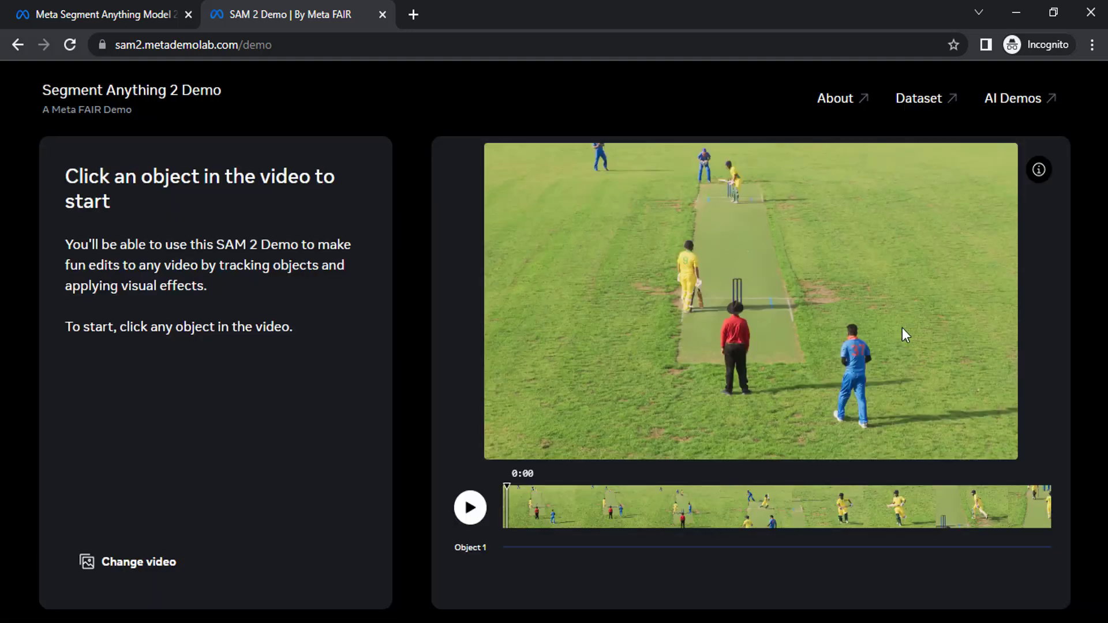
Select the yellow-shirted player by the far stumps as Object 1 and track him through the video
click(738, 182)
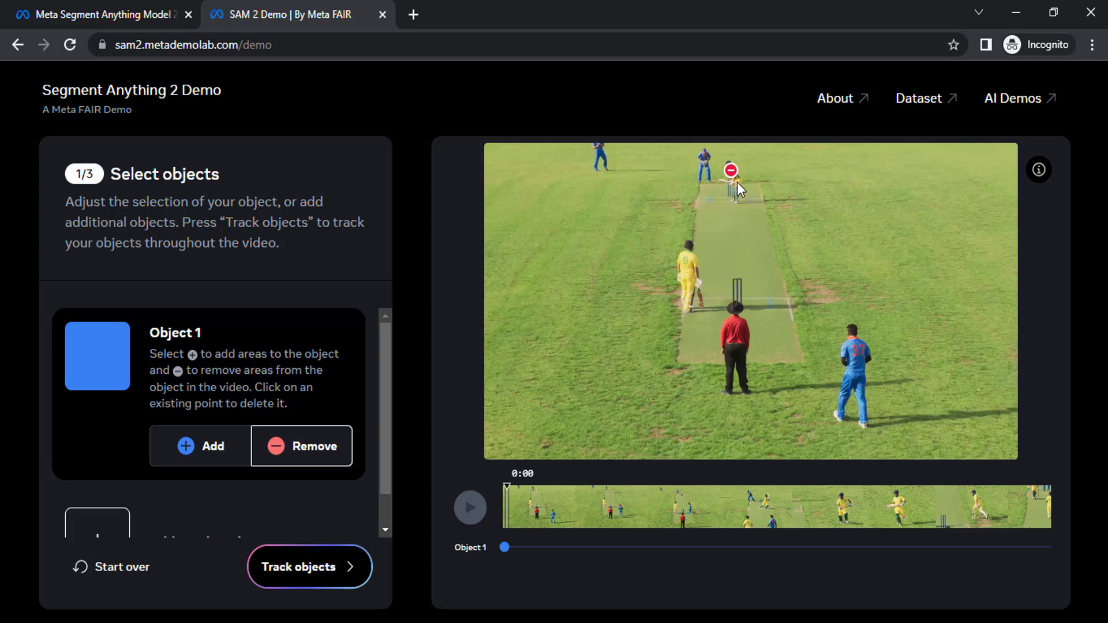
click(199, 449)
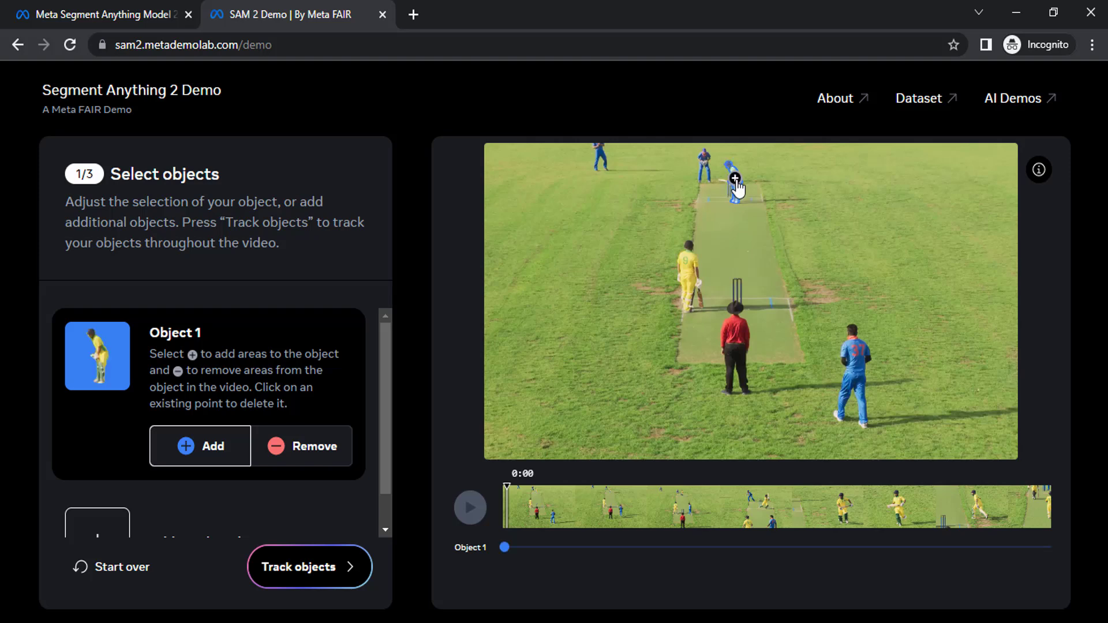
click(721, 179)
click(333, 570)
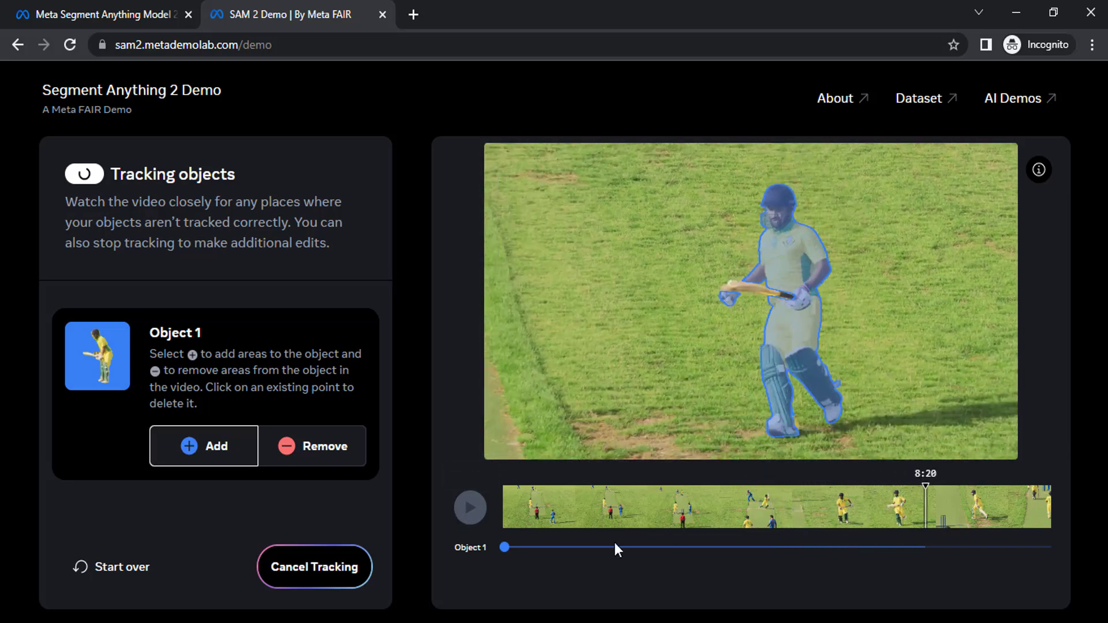
Scrub to the 7:21 frame where the bat is missing and add a point on the bat
click(879, 493)
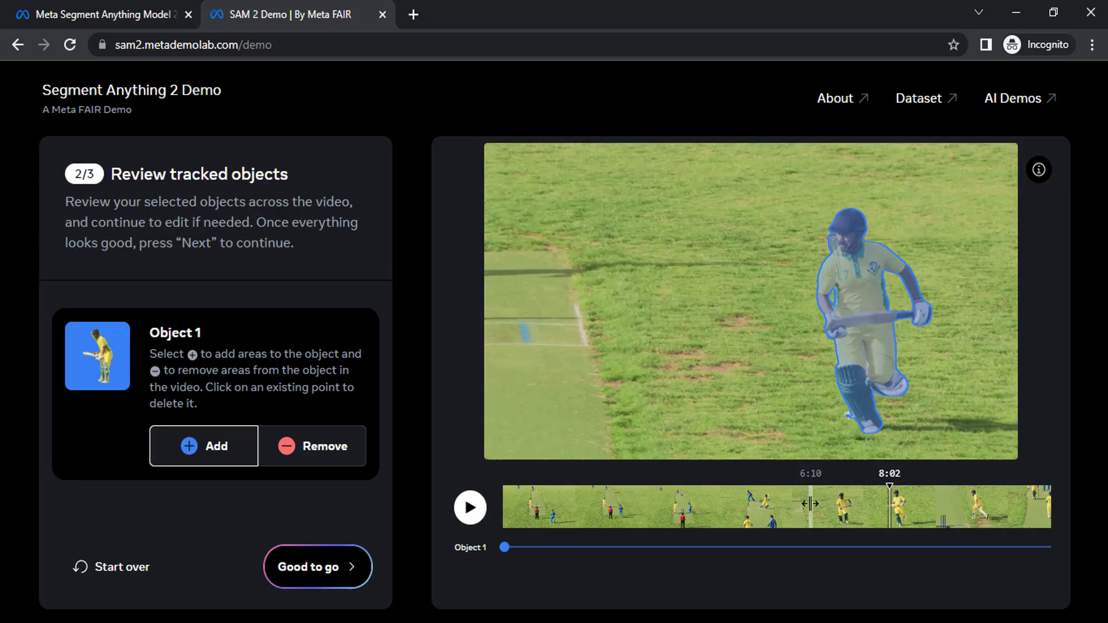
click(811, 503)
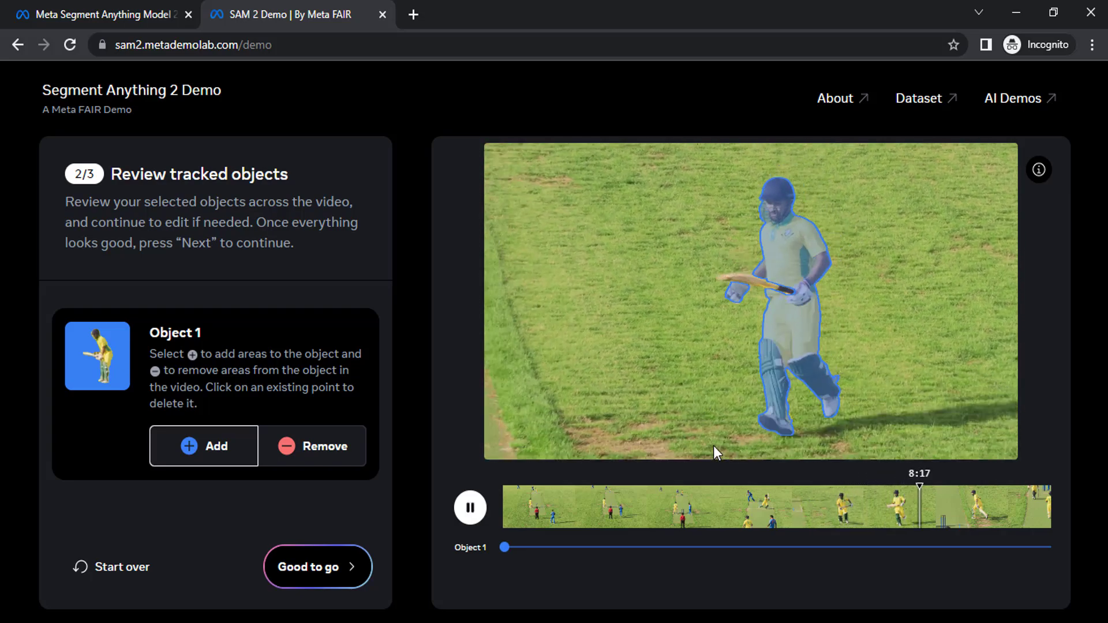
click(799, 489)
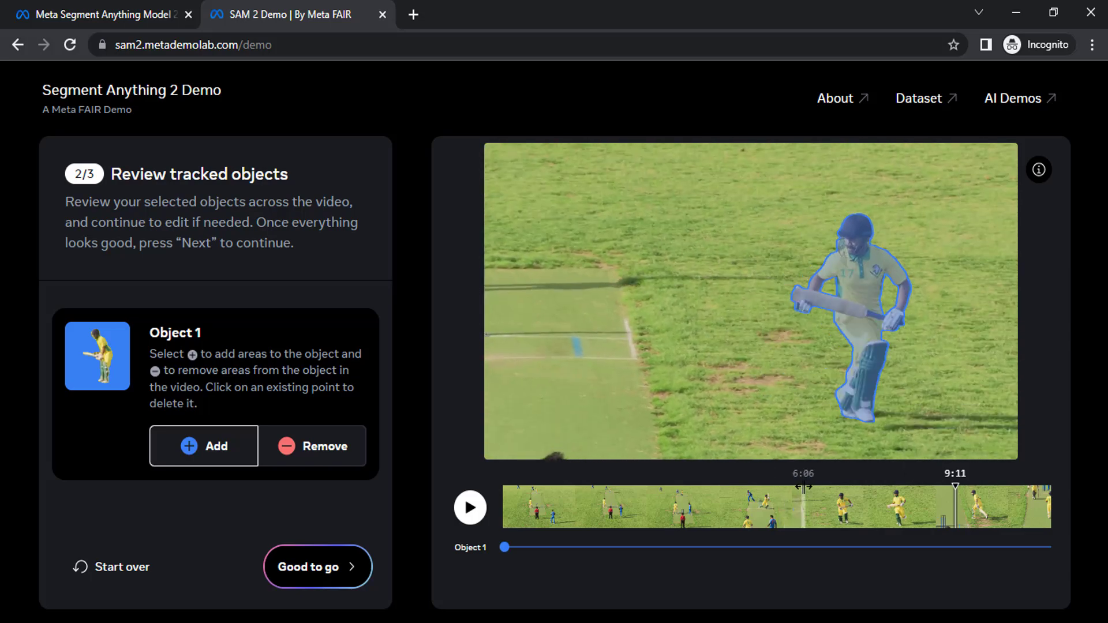
click(475, 518)
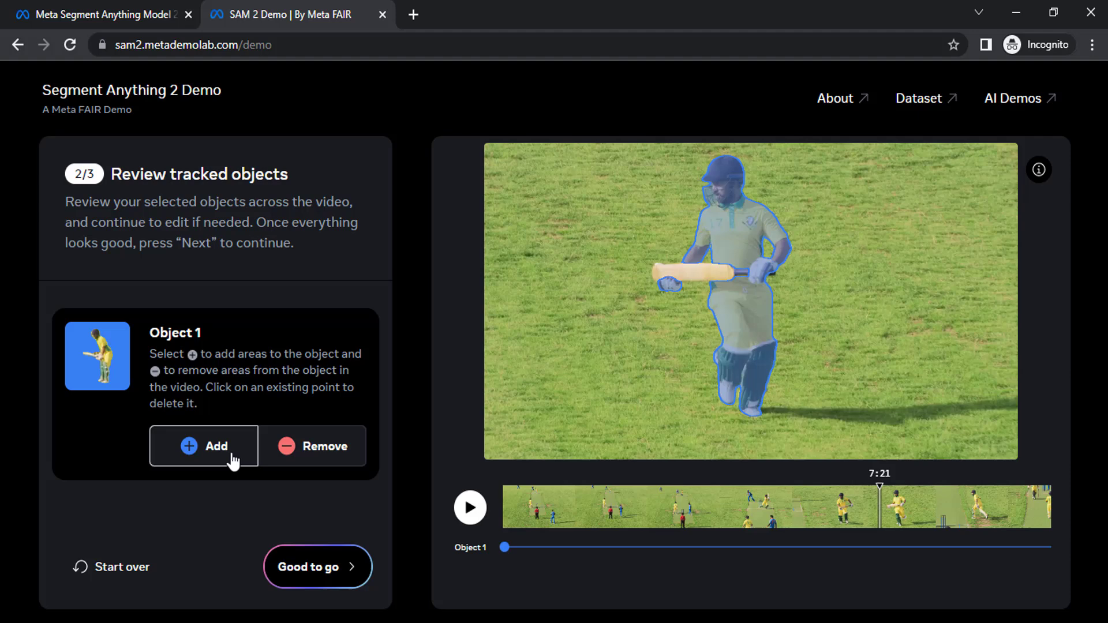
click(711, 273)
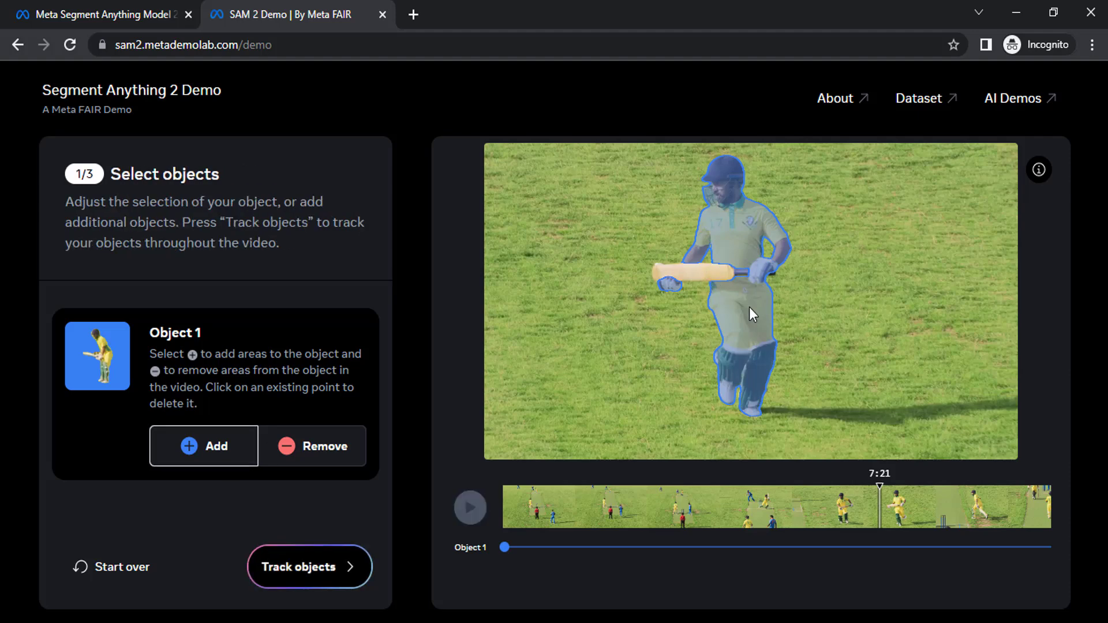
Add five more points along the bat, check the mask at 7:01, and re-track the batsman
click(693, 264)
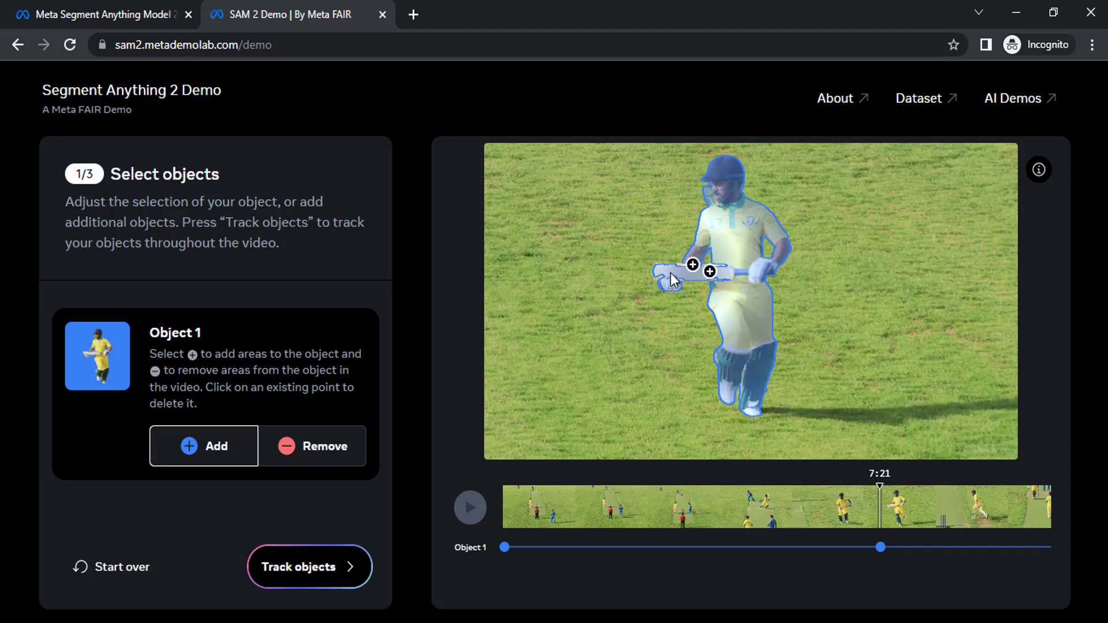
click(680, 265)
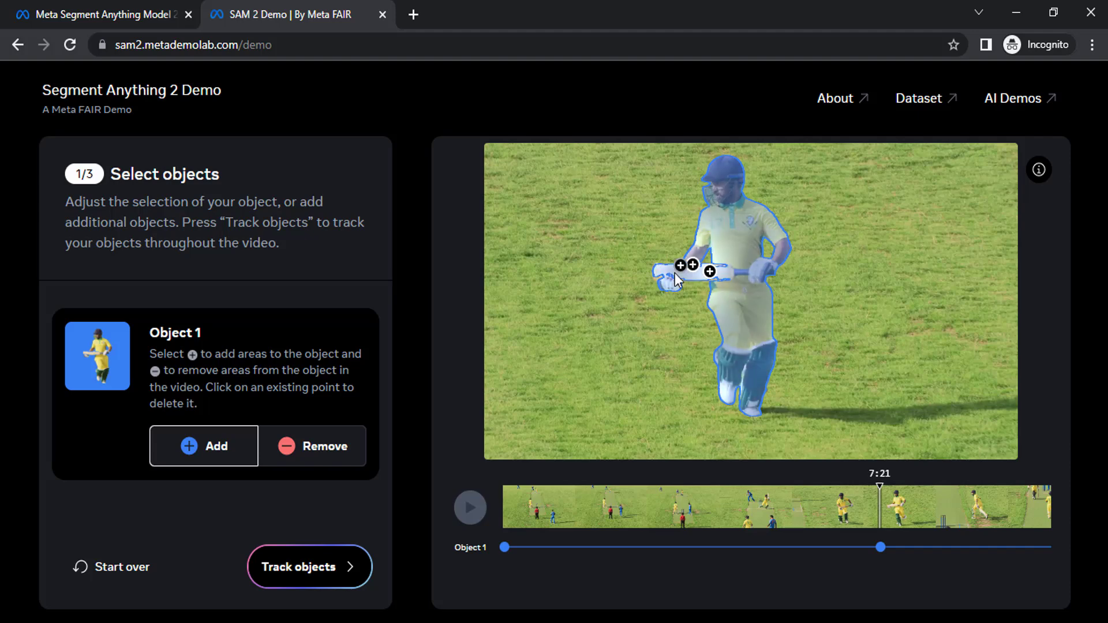
click(658, 277)
click(710, 273)
click(718, 263)
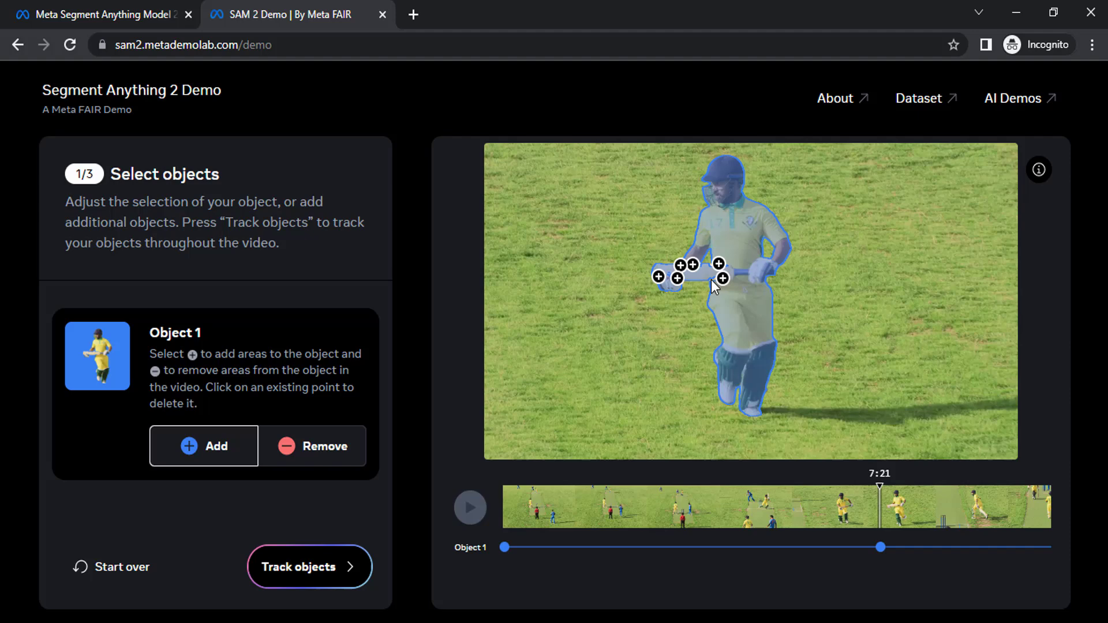
click(840, 489)
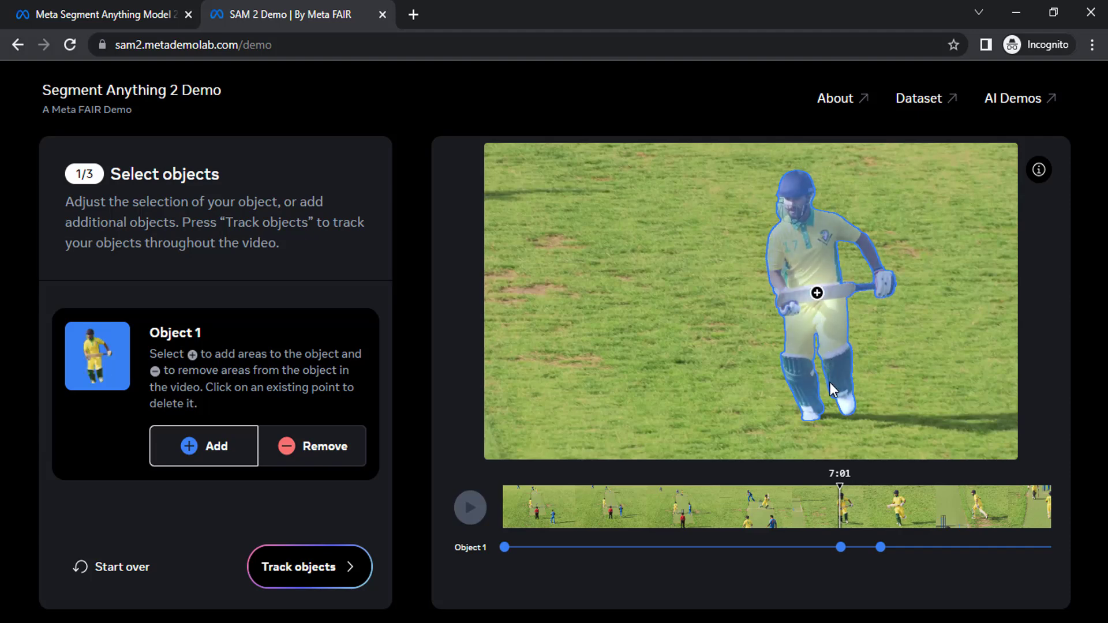
click(333, 572)
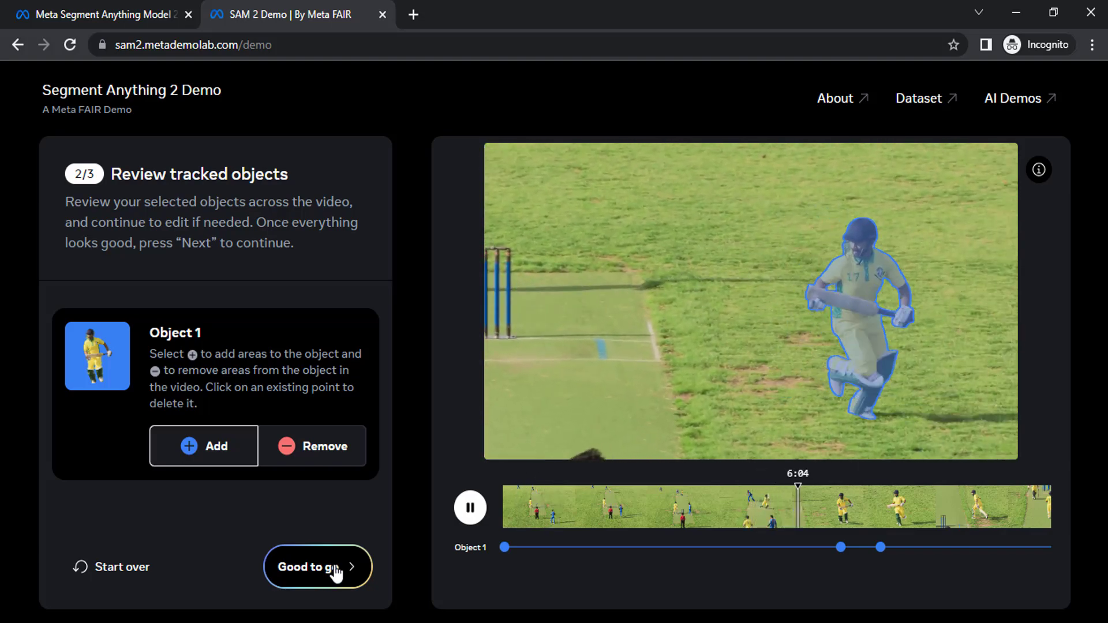
Erase the background to solid green and set the batsman's Selected Objects effect to Original
click(334, 570)
click(169, 398)
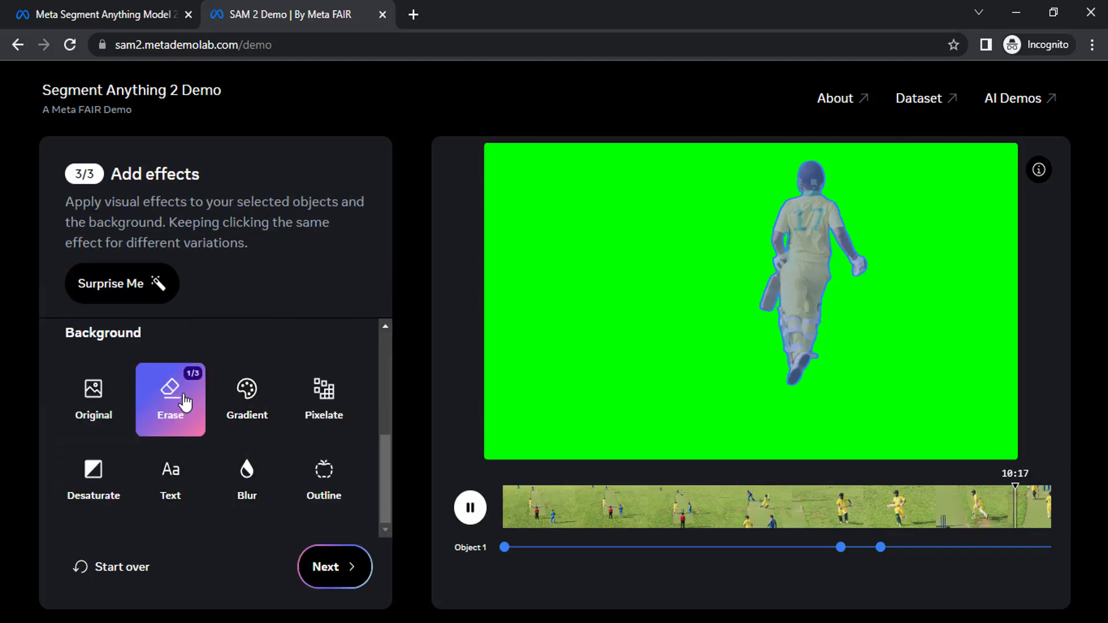
scroll(222, 415, up, 3)
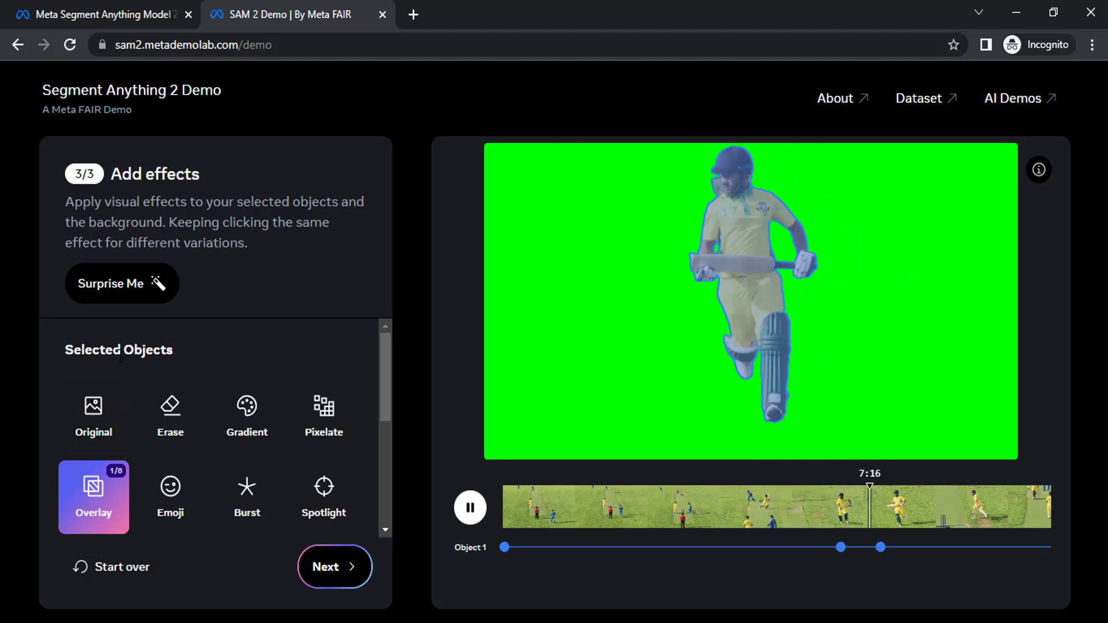
click(104, 419)
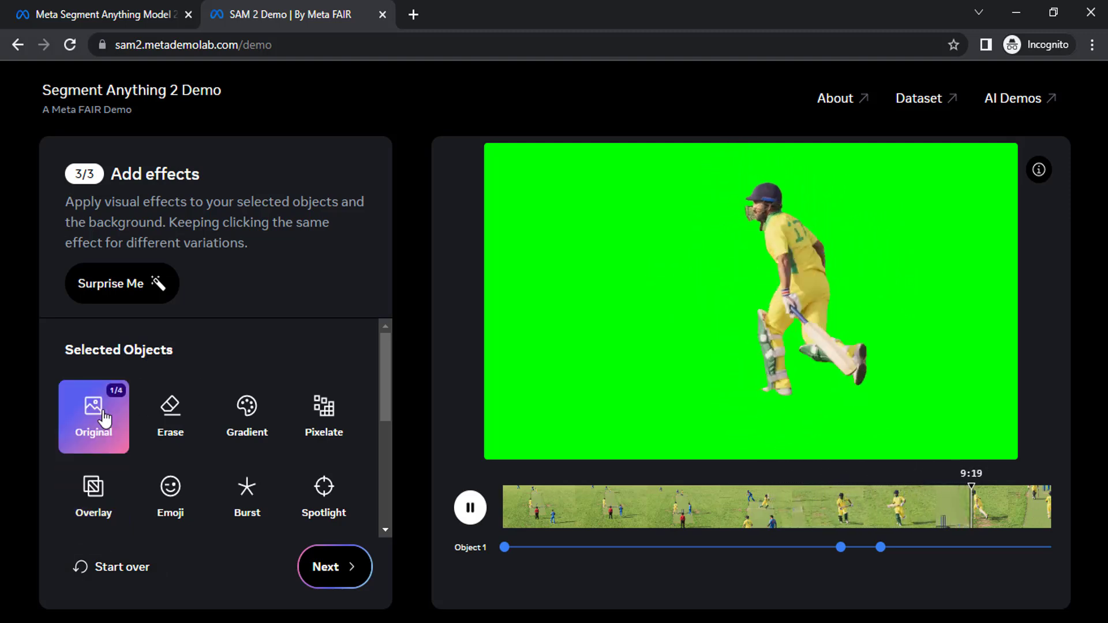